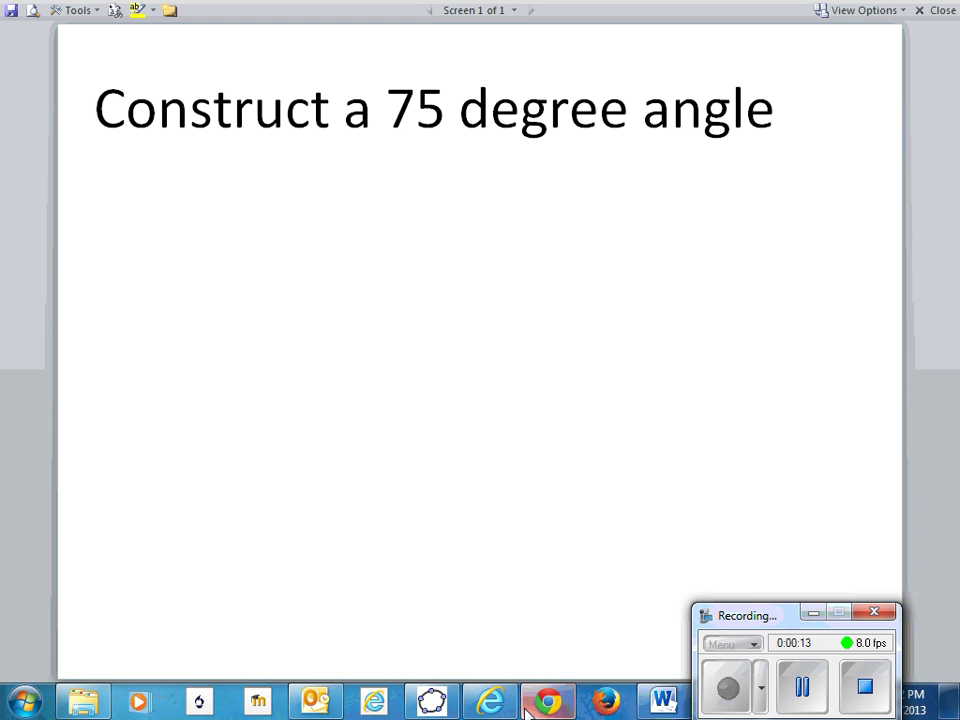
- Show the Word page titled 'Construct a 75 degree angle' before switching to GeoGebra
mouse_move(525, 710)
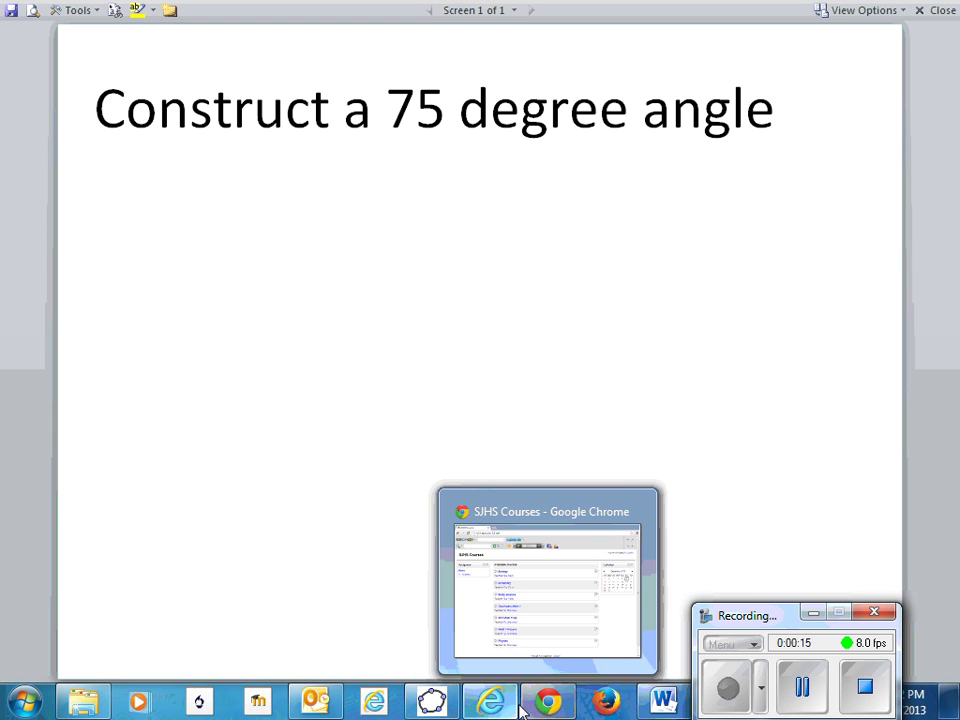
- In GeoGebra, shift the origin lower left and draw equal circles c (A through B) and d (B through A)
left_click(432, 703)
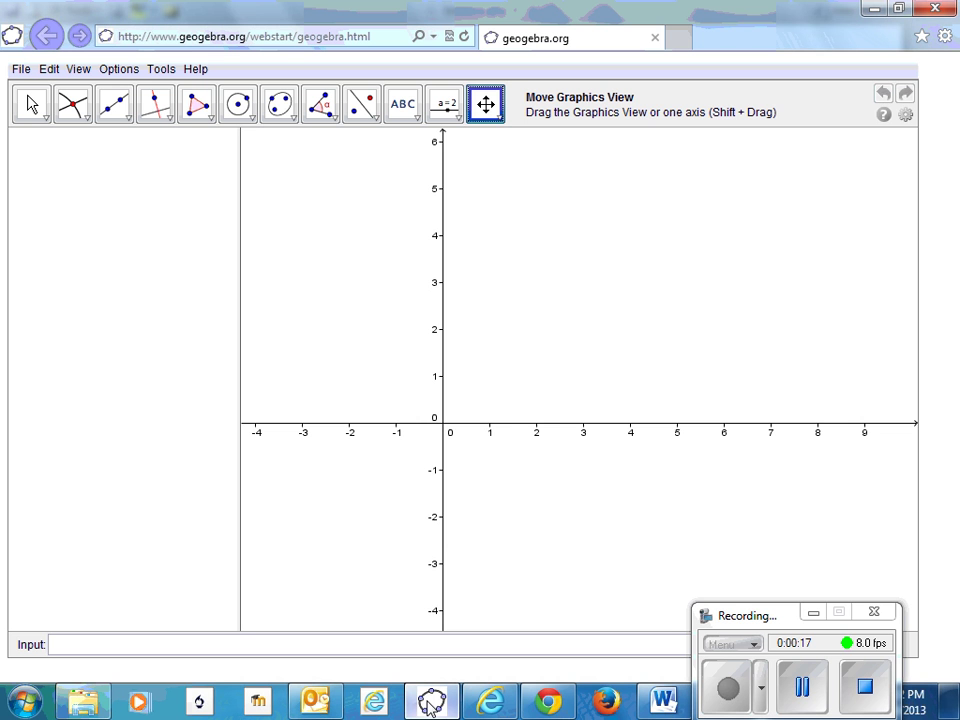
left_click_drag(518, 352, 363, 535)
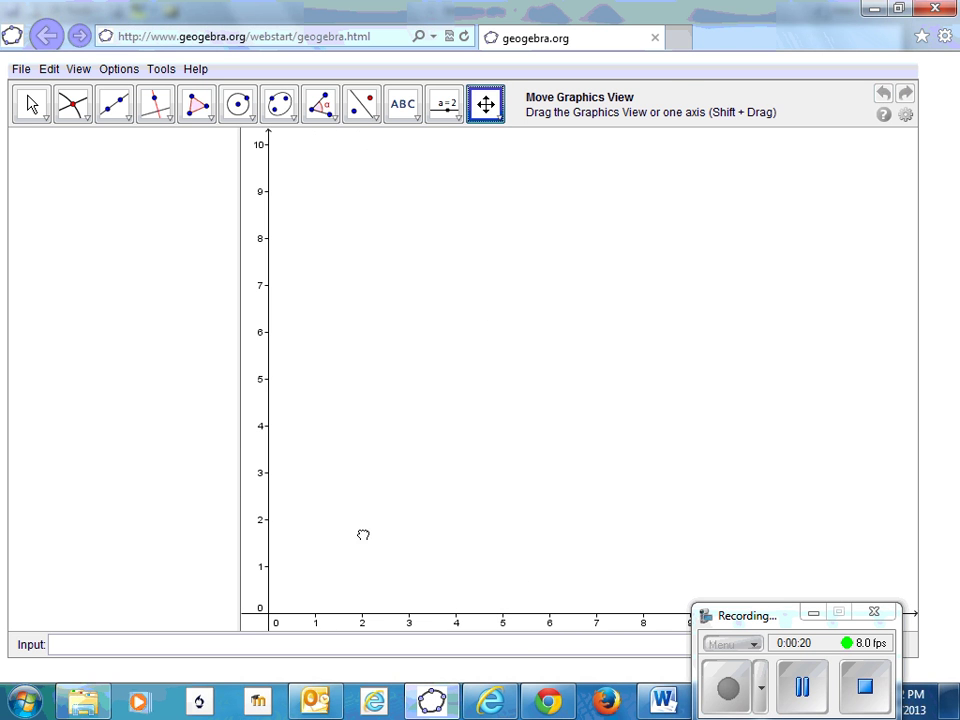
left_click(239, 104)
left_click(674, 476)
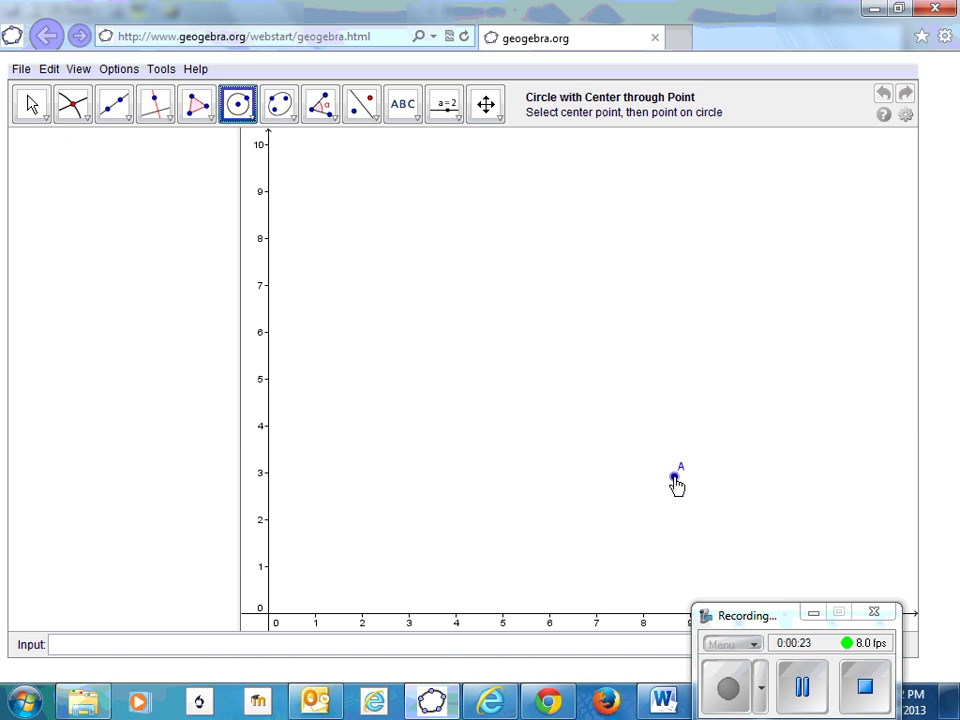
left_click(589, 414)
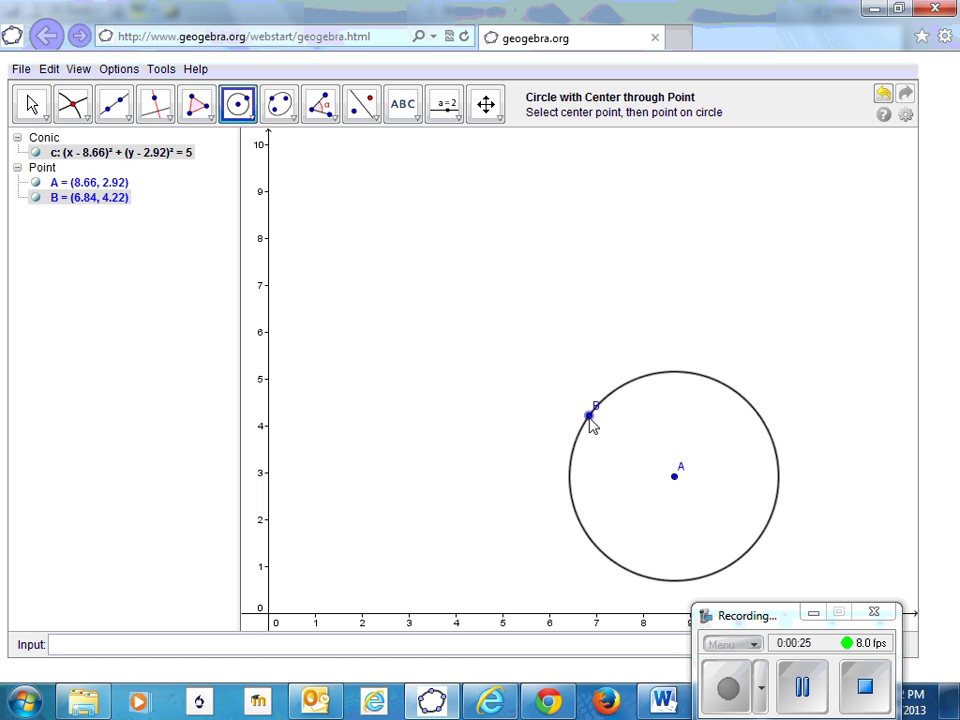
left_click(589, 412)
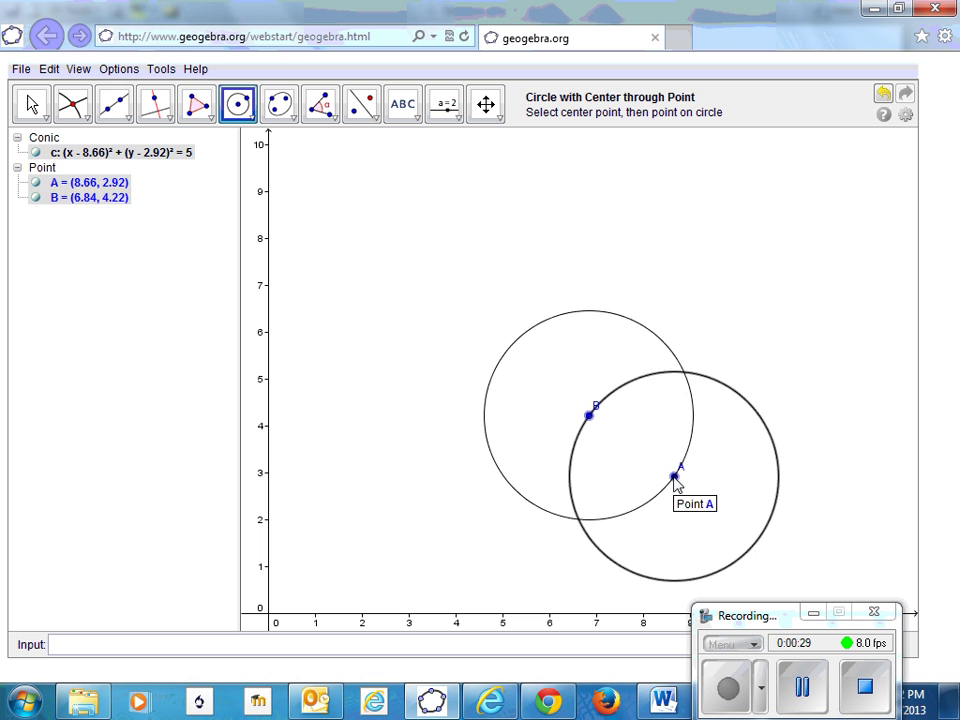
left_click(674, 478)
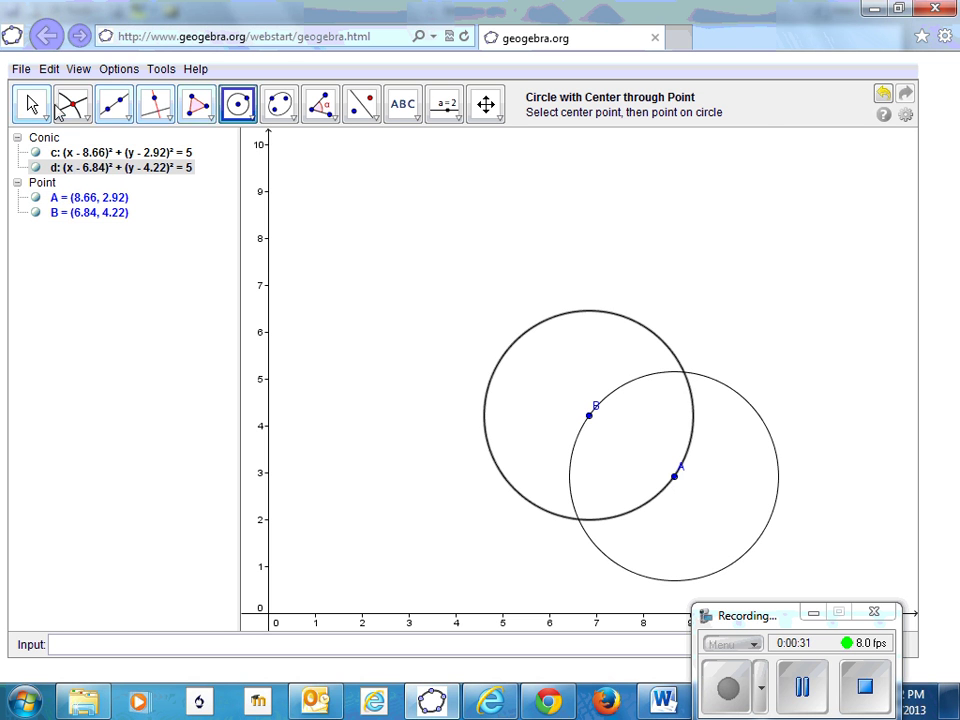
- Intersect circles c and d to create points C (6.62, 1.99) and D (8.88, 5.15)
left_click(62, 106)
left_click(722, 388)
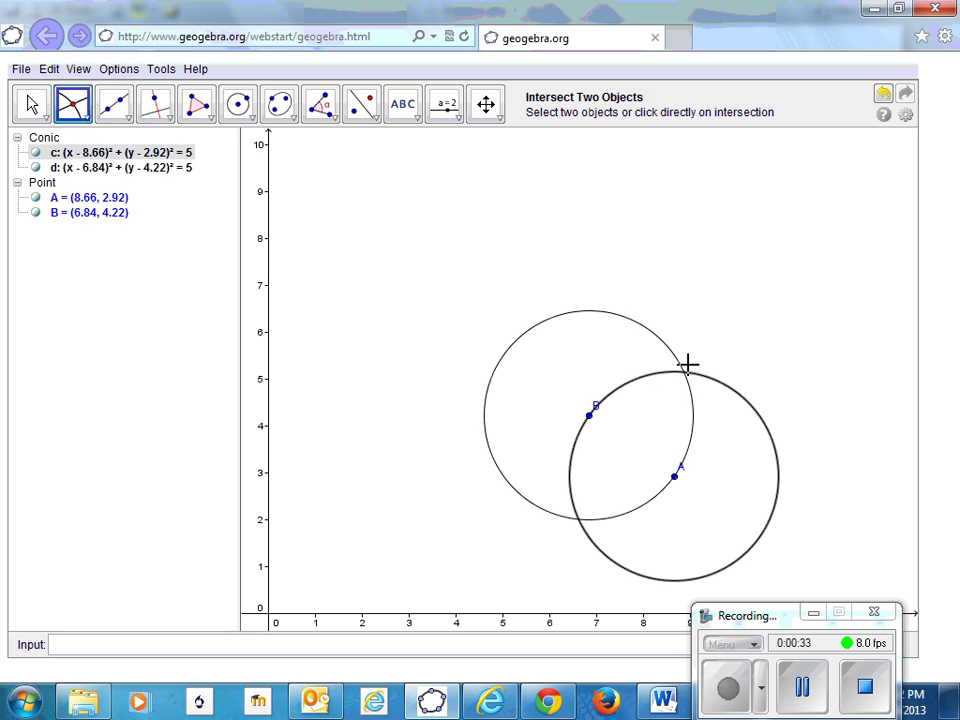
left_click(680, 364)
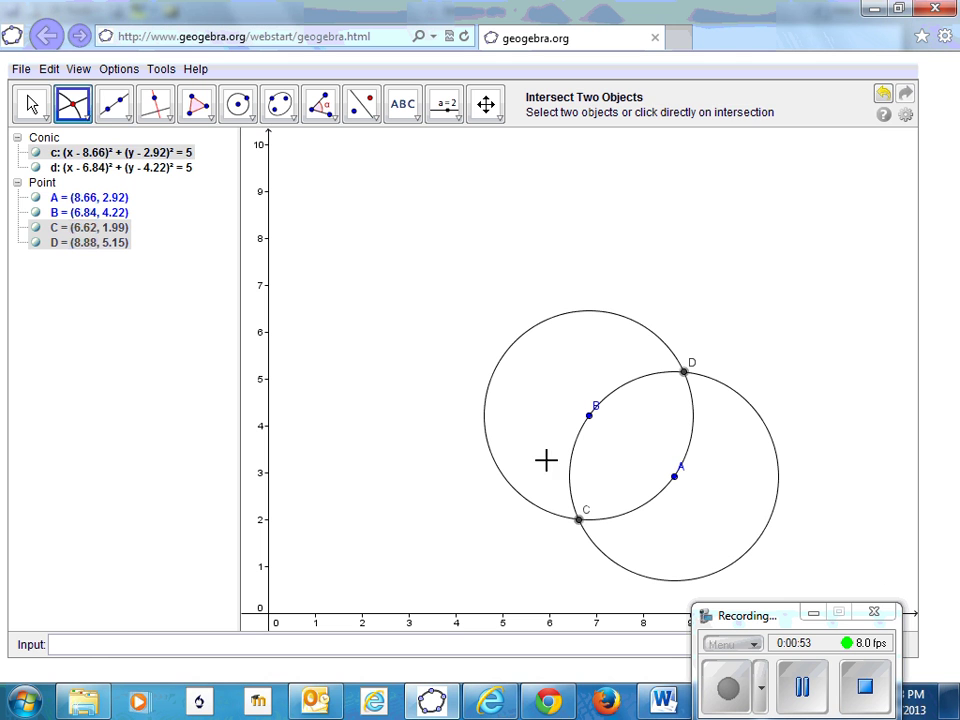
- Draw lines a (A–B) and b (A–C), which cross at point A
left_click(114, 104)
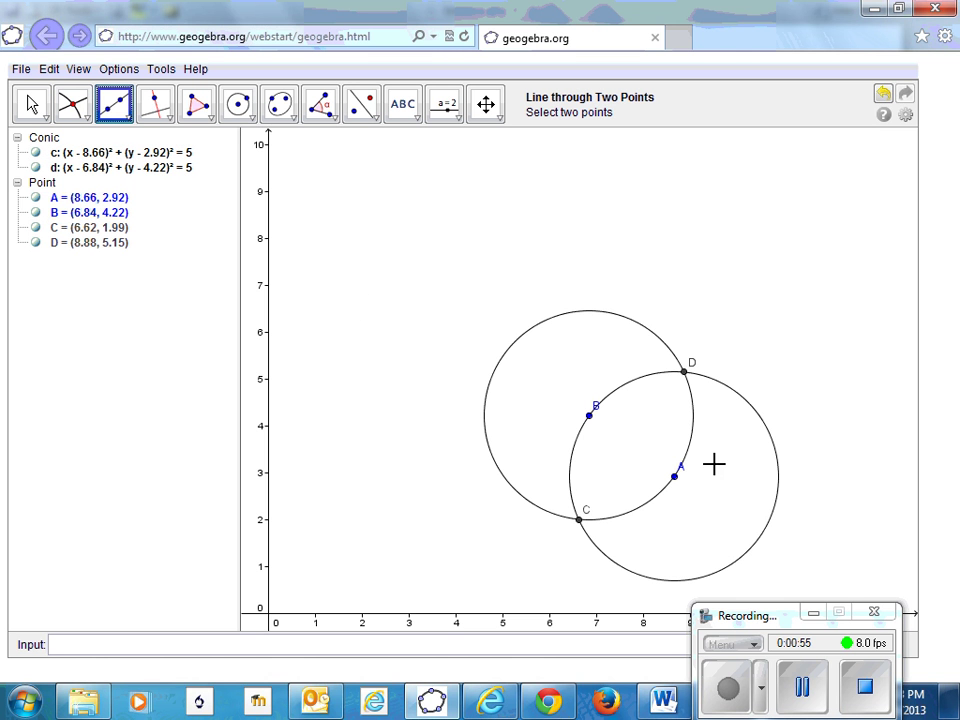
left_click(674, 480)
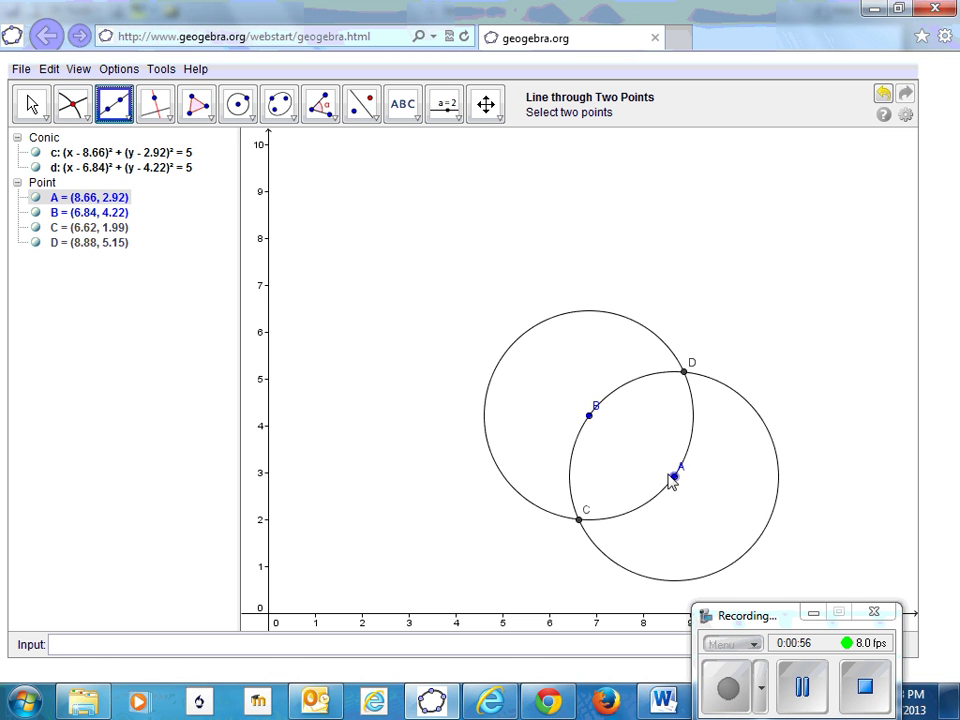
left_click(591, 420)
left_click(675, 480)
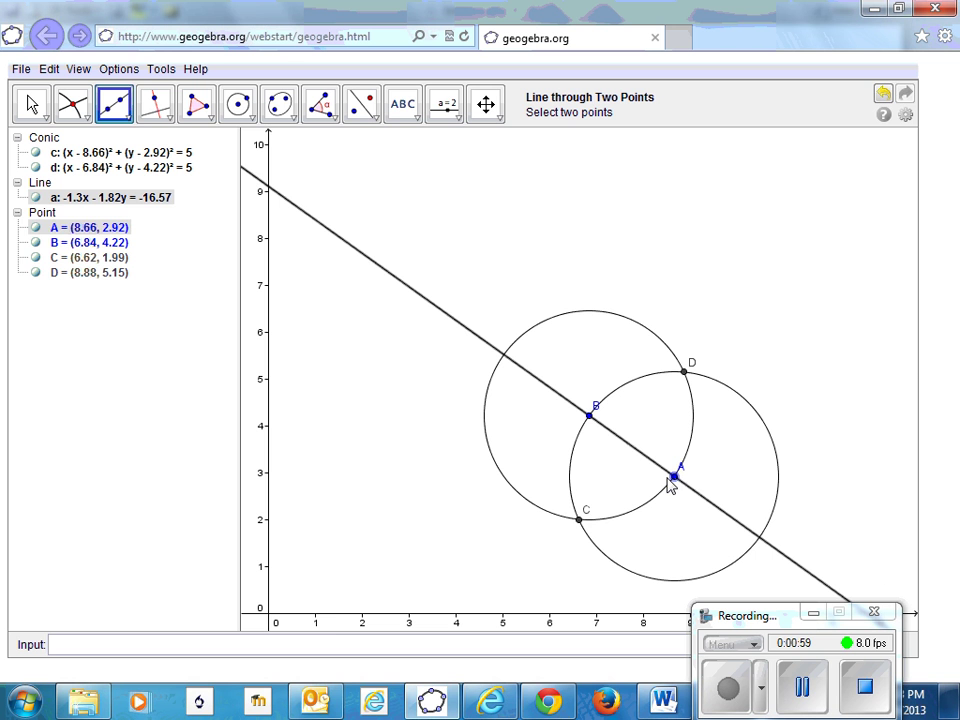
left_click(578, 521)
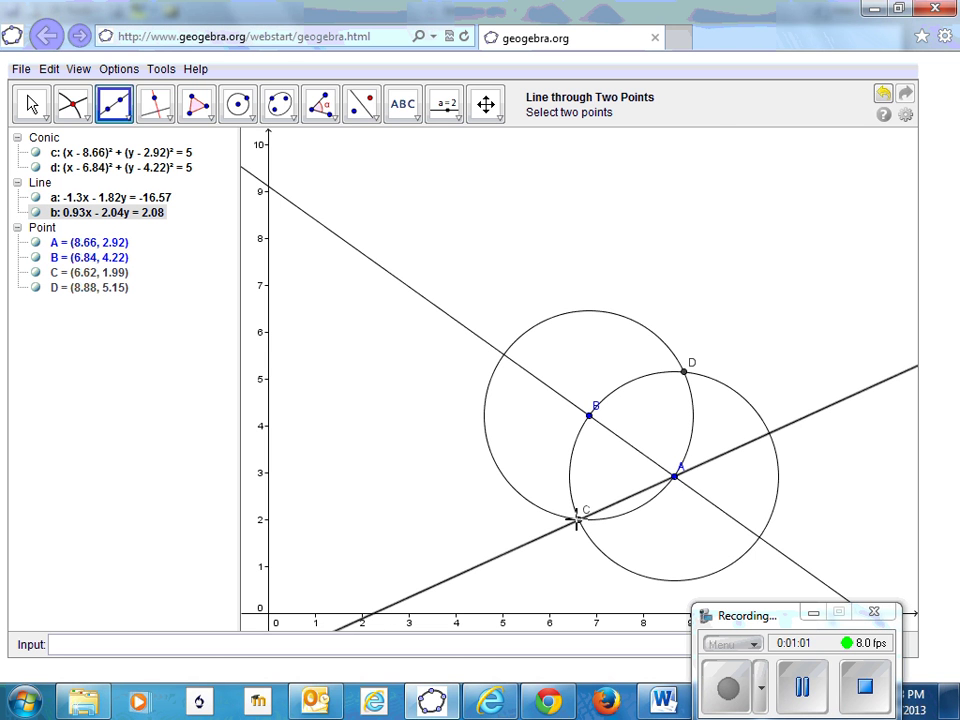
- Draw circle e centred at C through B, cancelling a stray circle started at B
left_click(238, 103)
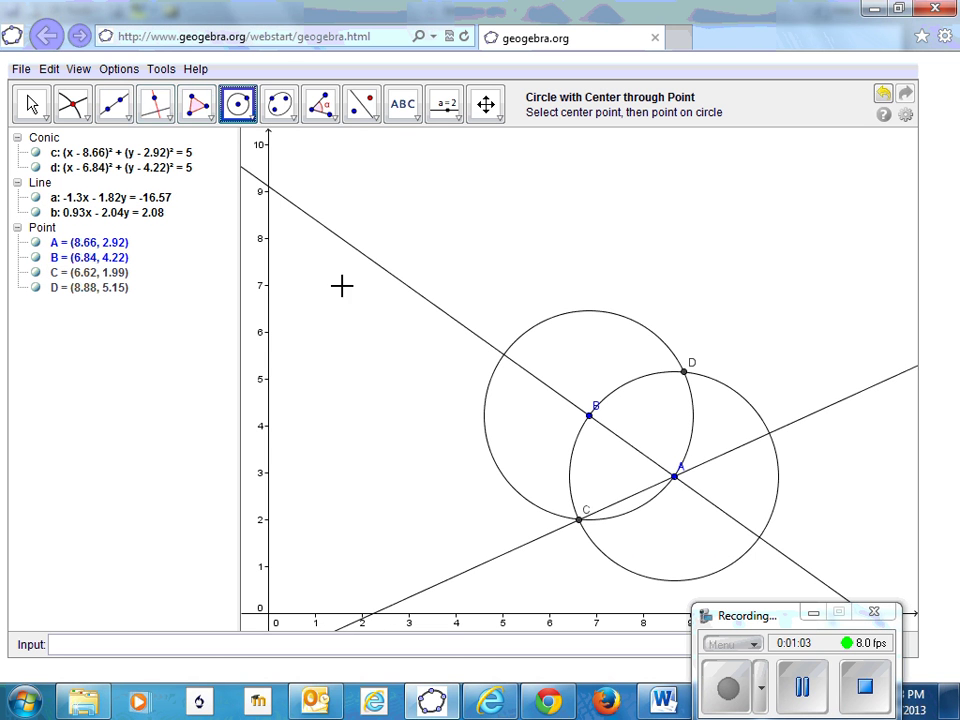
left_click(580, 520)
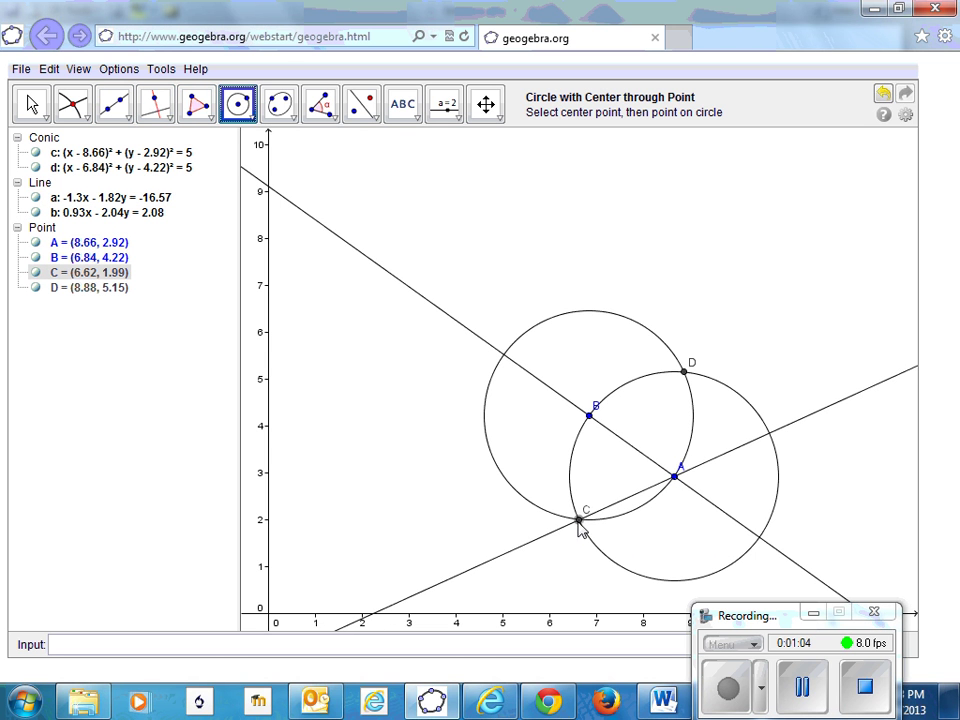
left_click(589, 420)
left_click(589, 420)
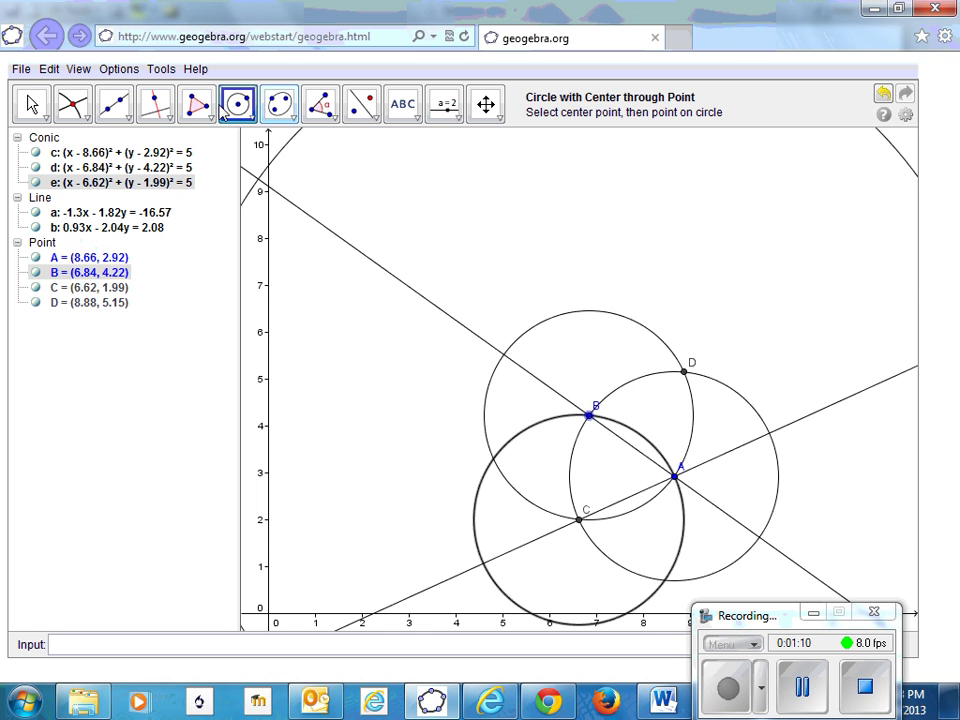
left_click(28, 86)
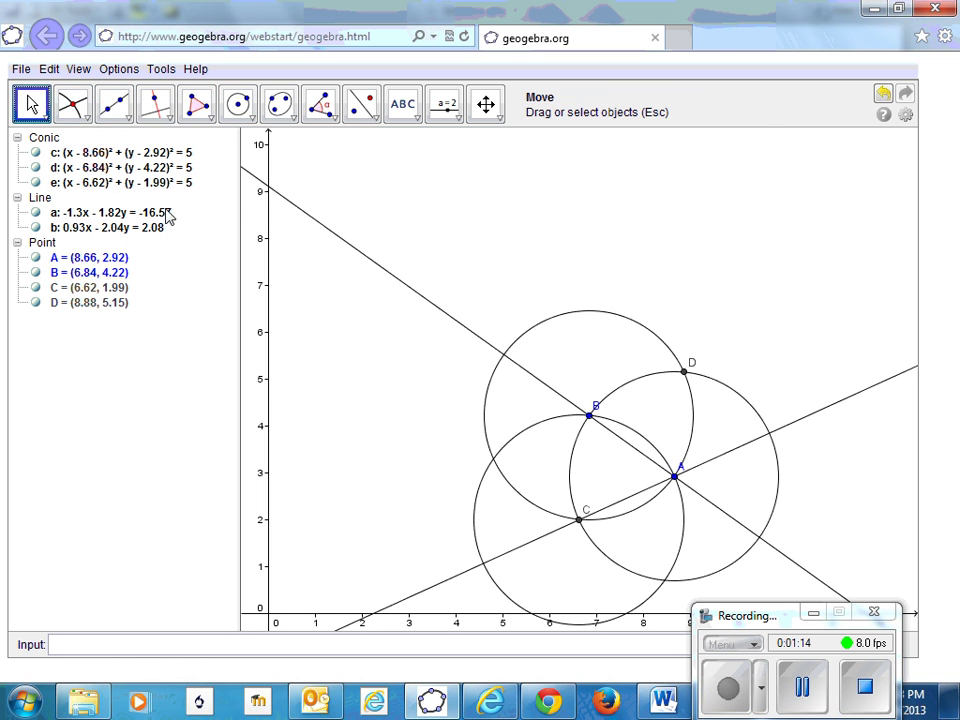
- Intersect circle d with circle e to create point F at (4.8, 3.29)
left_click(72, 103)
left_click(484, 412)
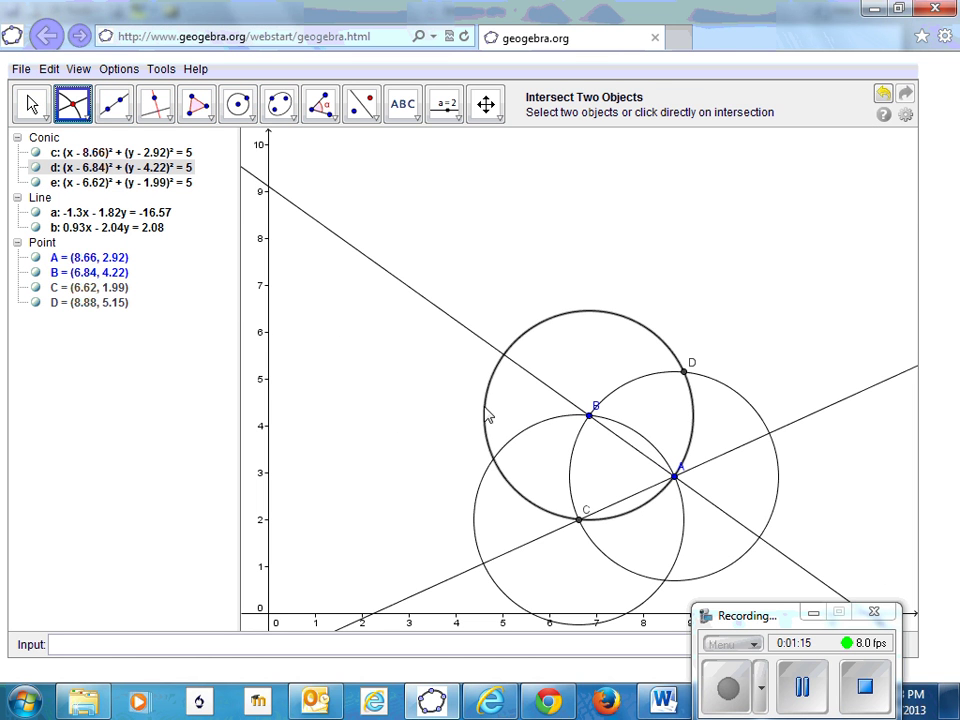
left_click(480, 493)
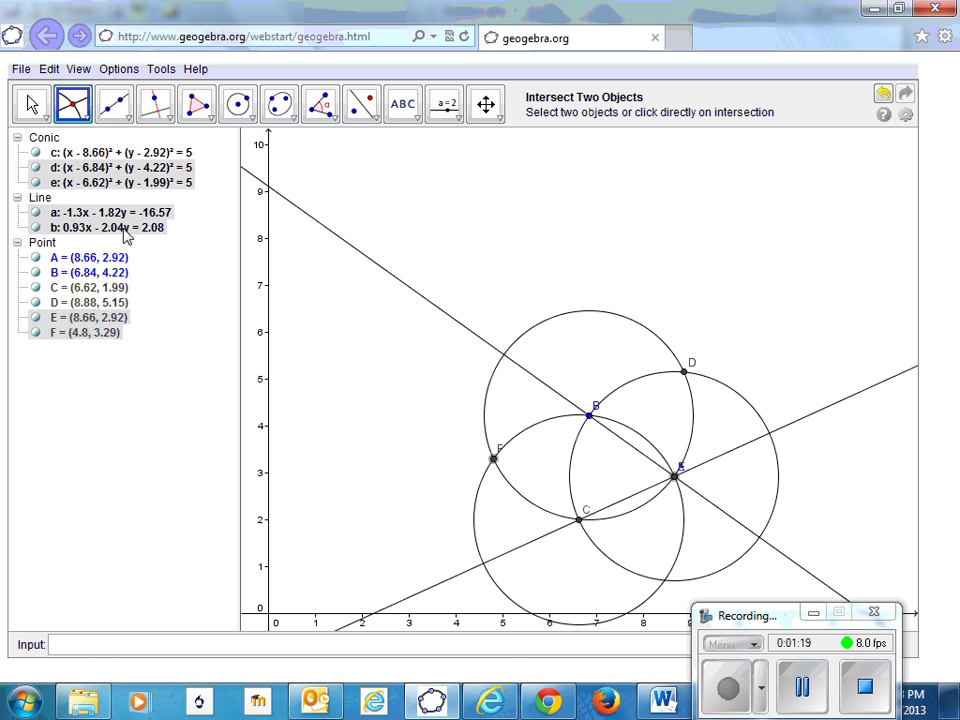
- Draw line f through points A and F
left_click(112, 104)
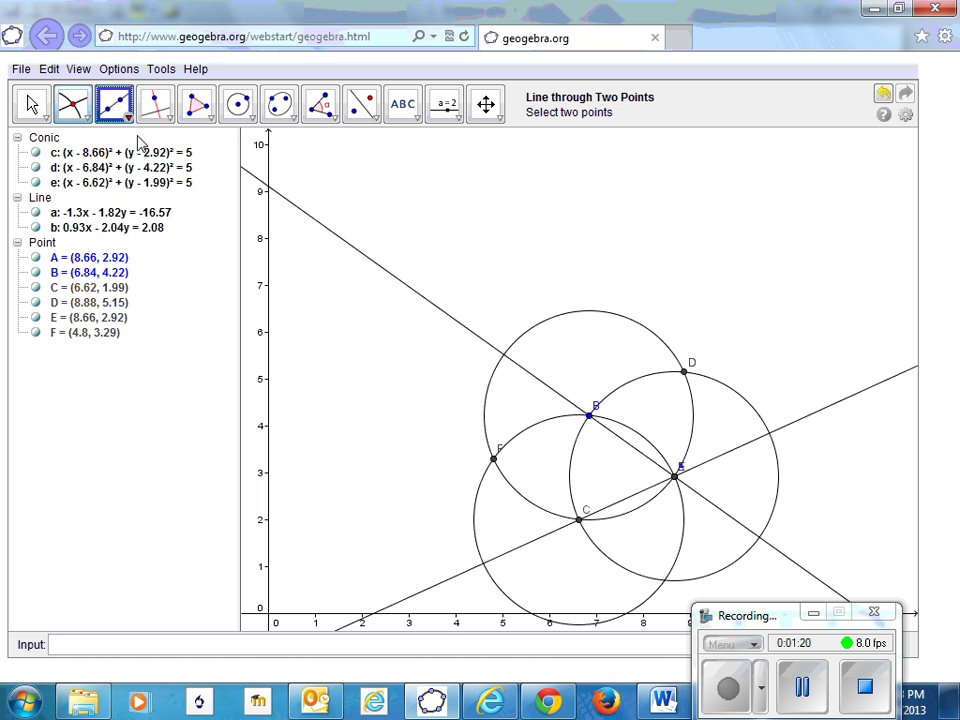
left_click(675, 478)
left_click(494, 461)
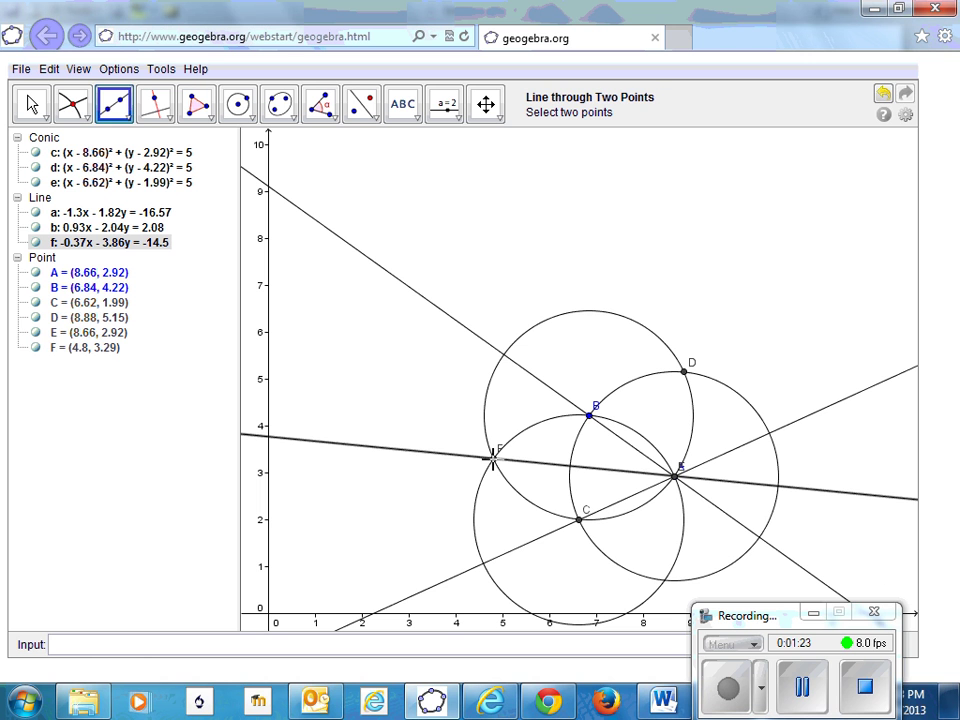
- Intersect circle c with line f, creating G (10.89, 2.7) and H (6.43, 3.14)
left_click(72, 104)
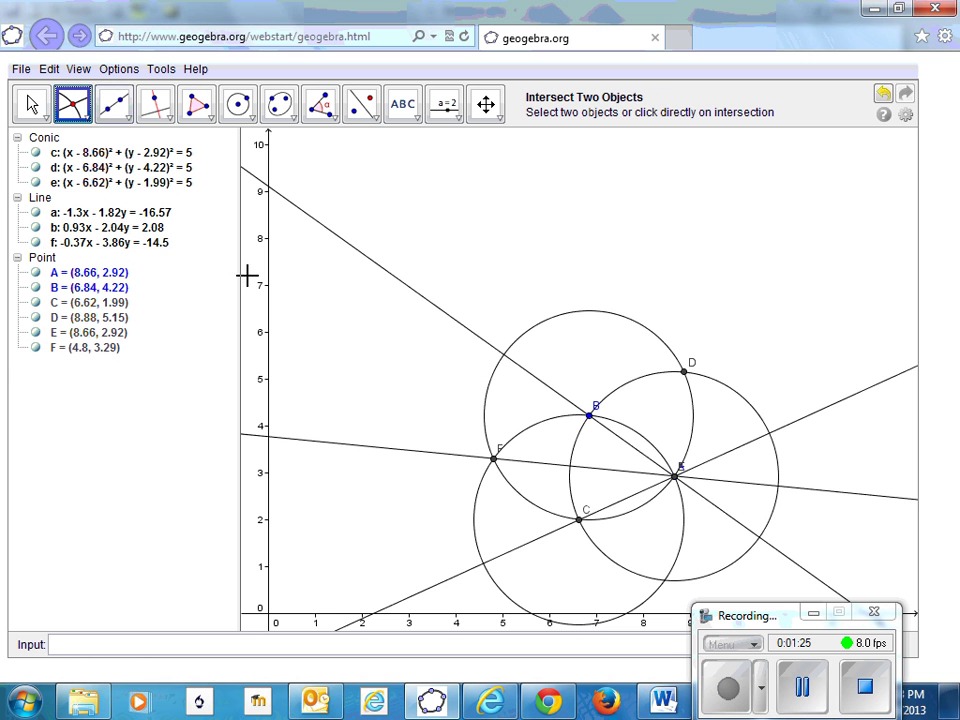
left_click(583, 439)
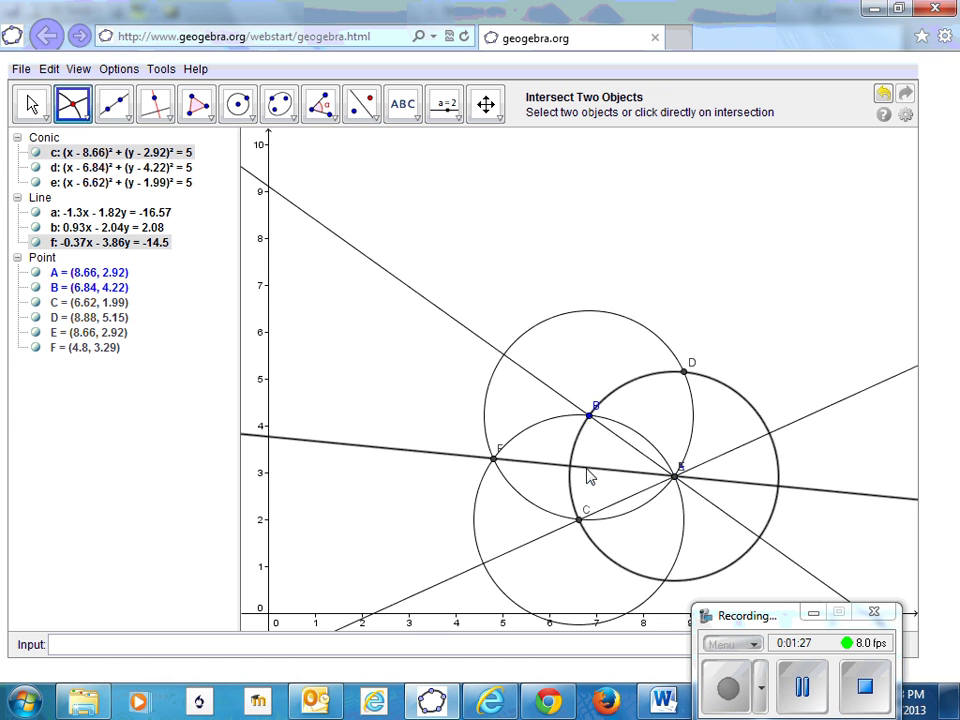
left_click(589, 474)
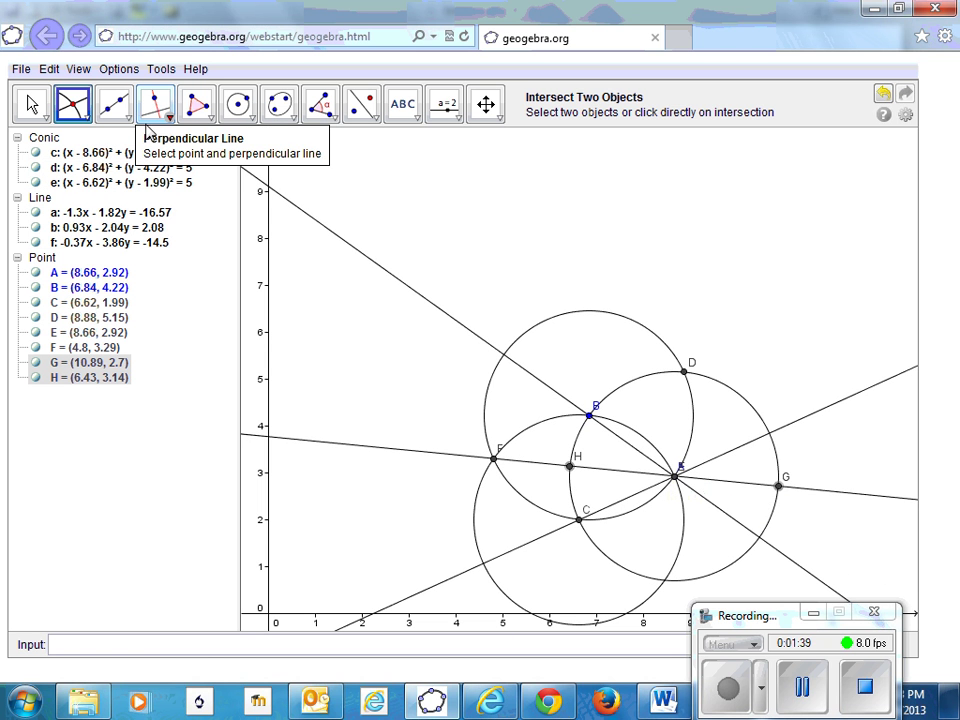
- Draw equal circles g centred at H through B and h centred at B through H
left_click(238, 104)
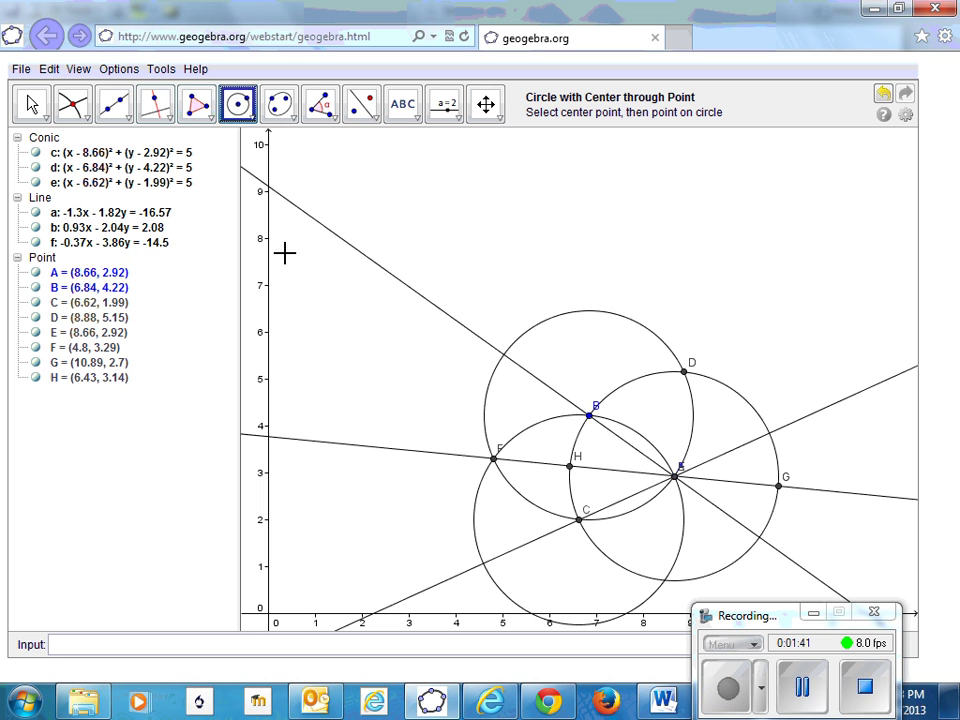
left_click(570, 467)
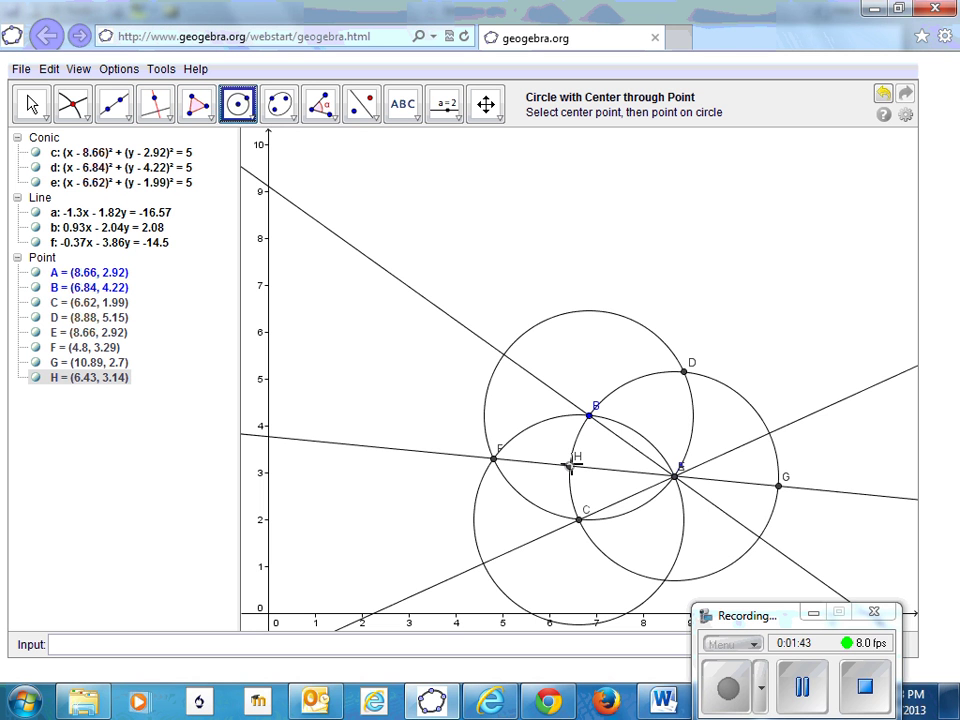
left_click(590, 415)
left_click(591, 414)
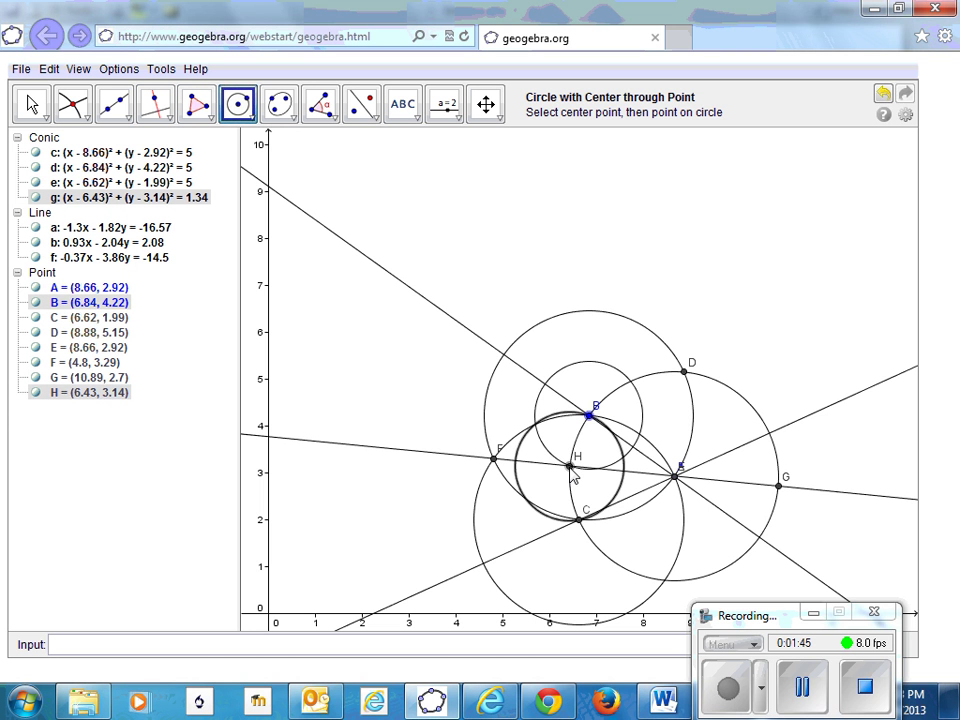
left_click(570, 463)
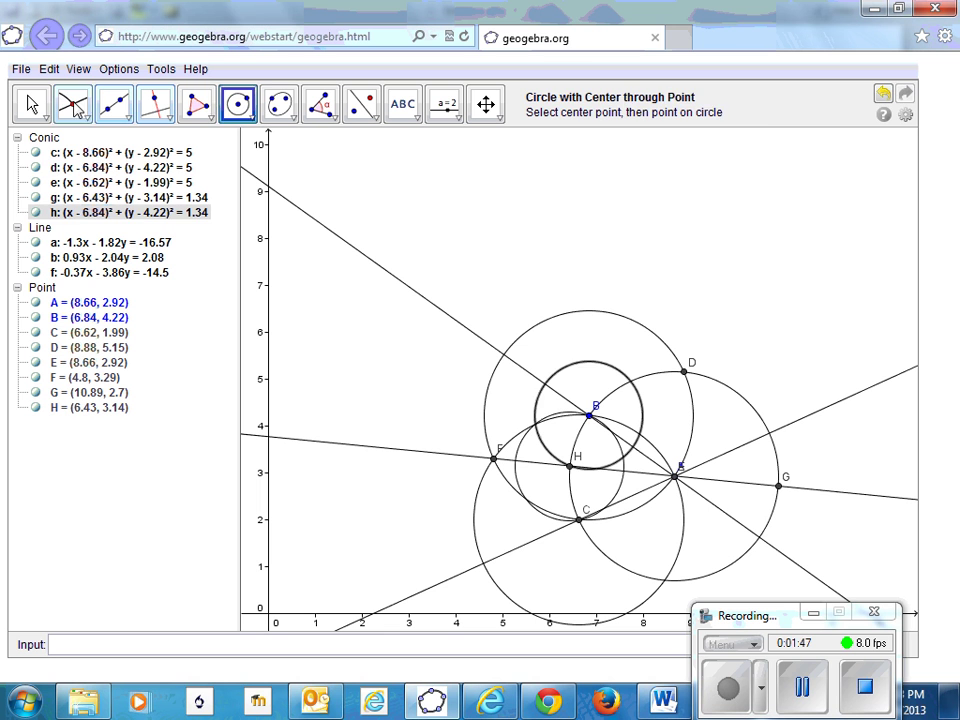
- Intersect circles h and g to create points I (7.58, 3.33) and J (5.7, 4.03)
left_click(72, 104)
left_click(537, 406)
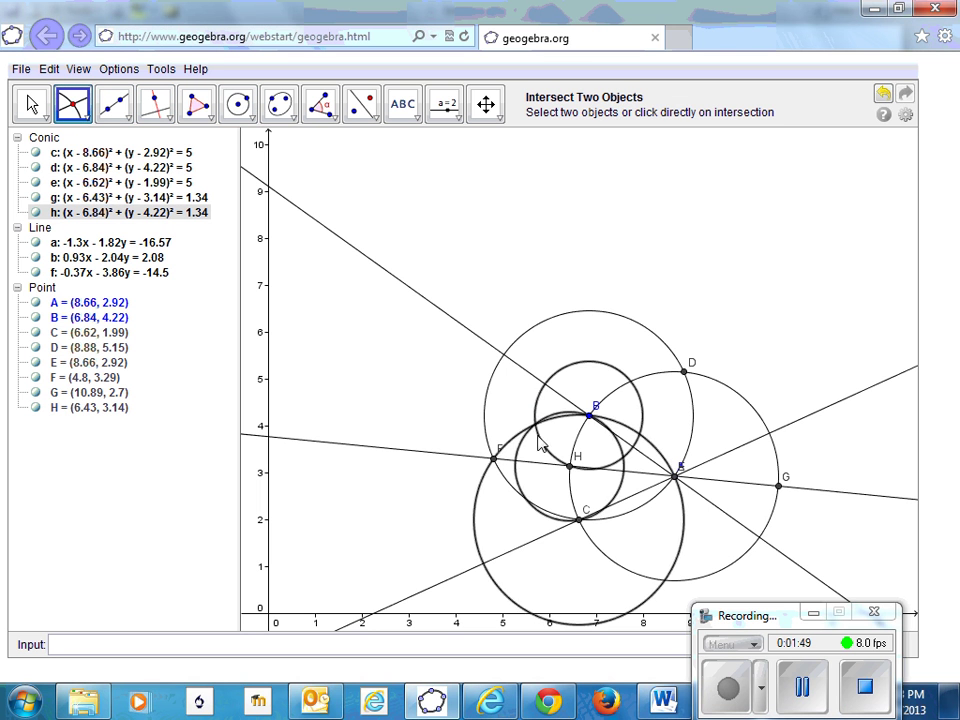
left_click(520, 443)
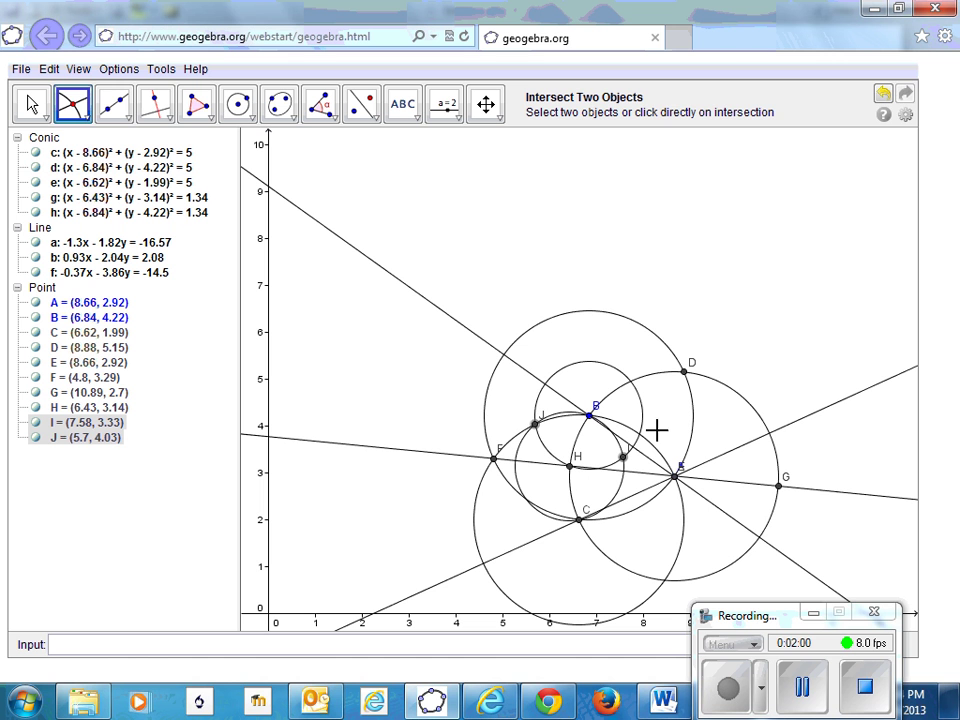
- Draw line i through points A and J
left_click(113, 104)
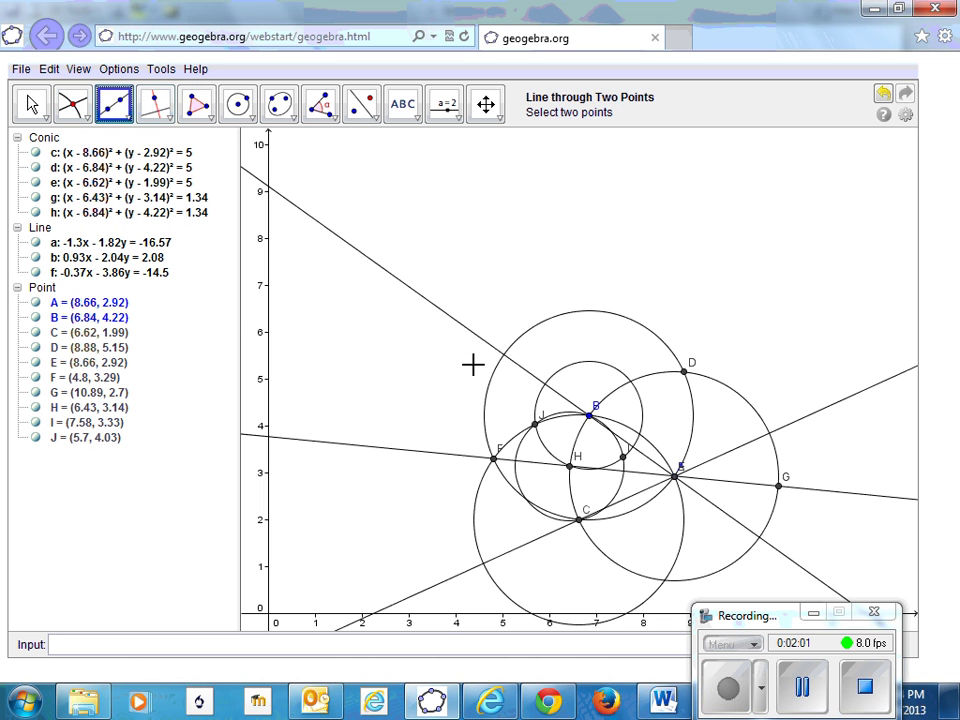
left_click(675, 478)
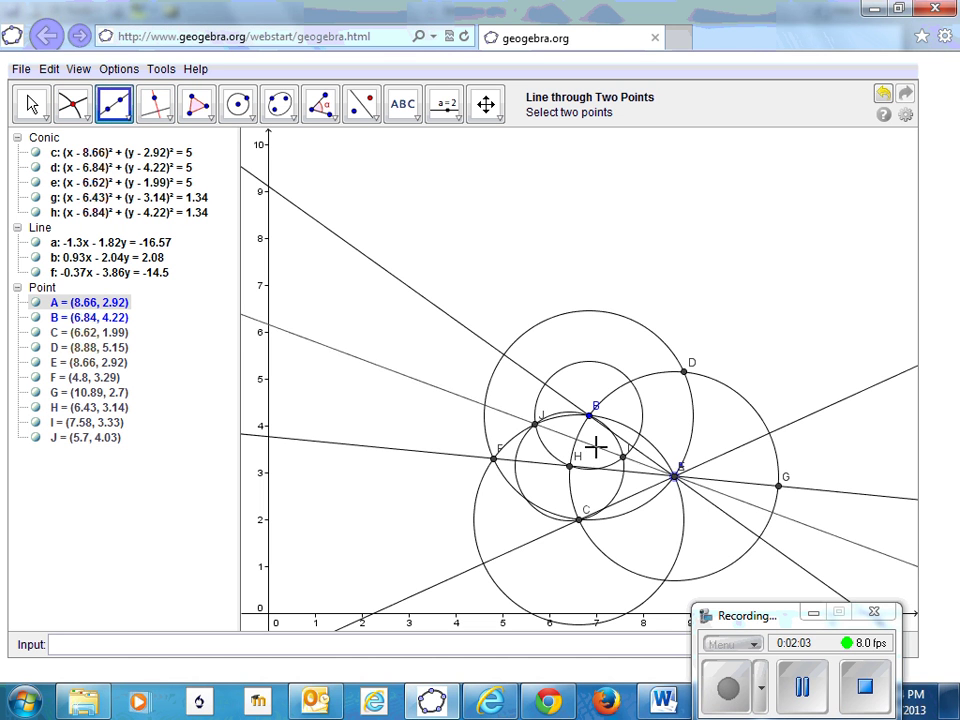
left_click(534, 423)
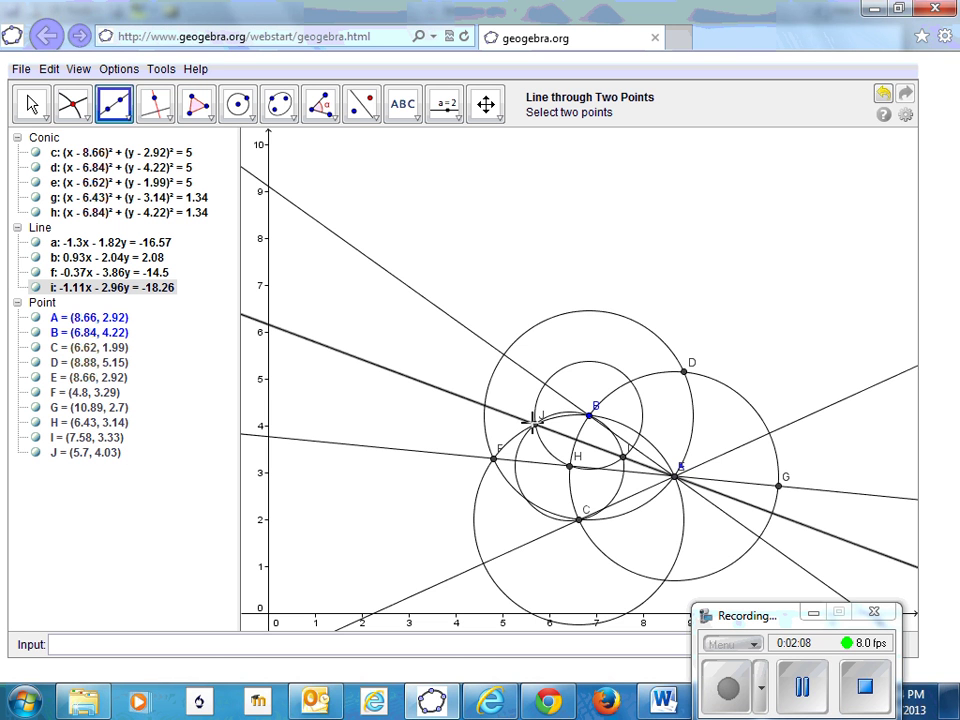
- Measure angle α at vertex A from D to J, reading 75°
left_click(320, 104)
left_click(684, 373)
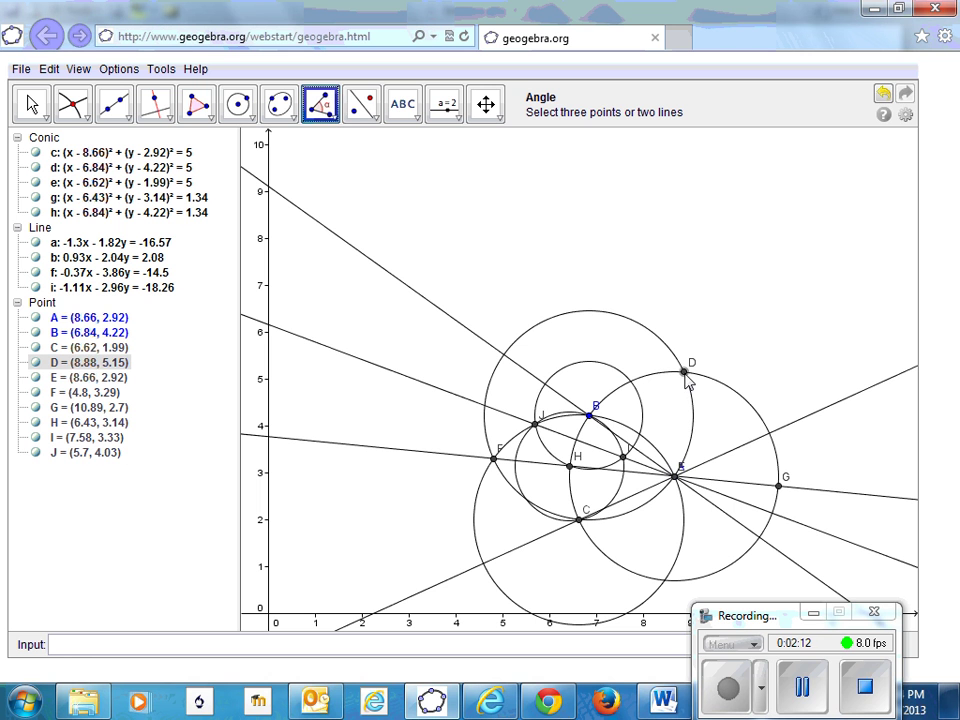
left_click(675, 477)
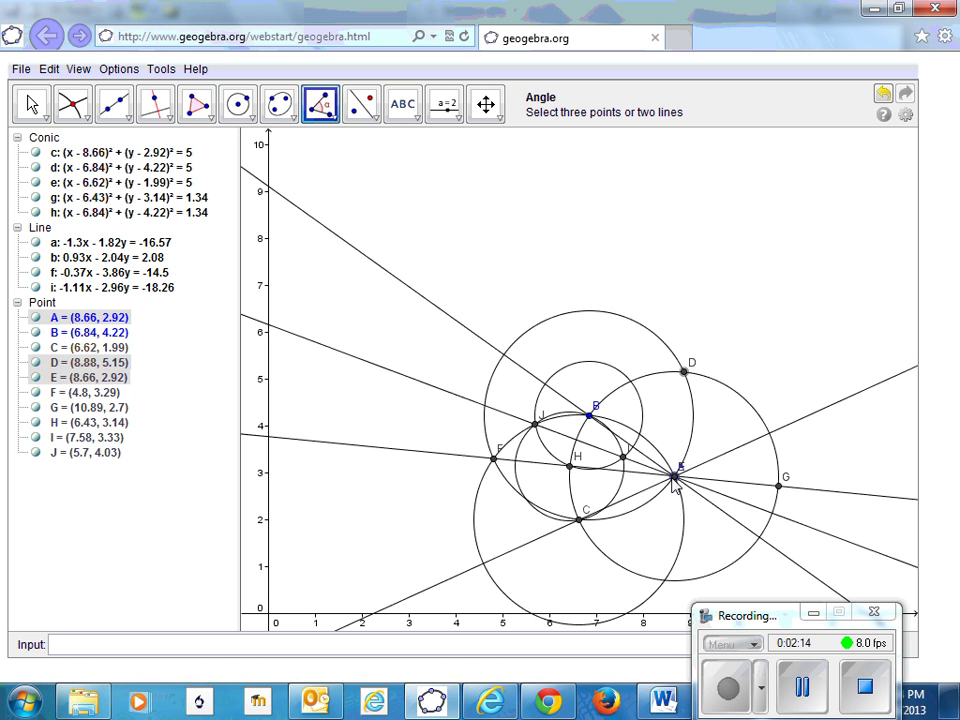
left_click(534, 424)
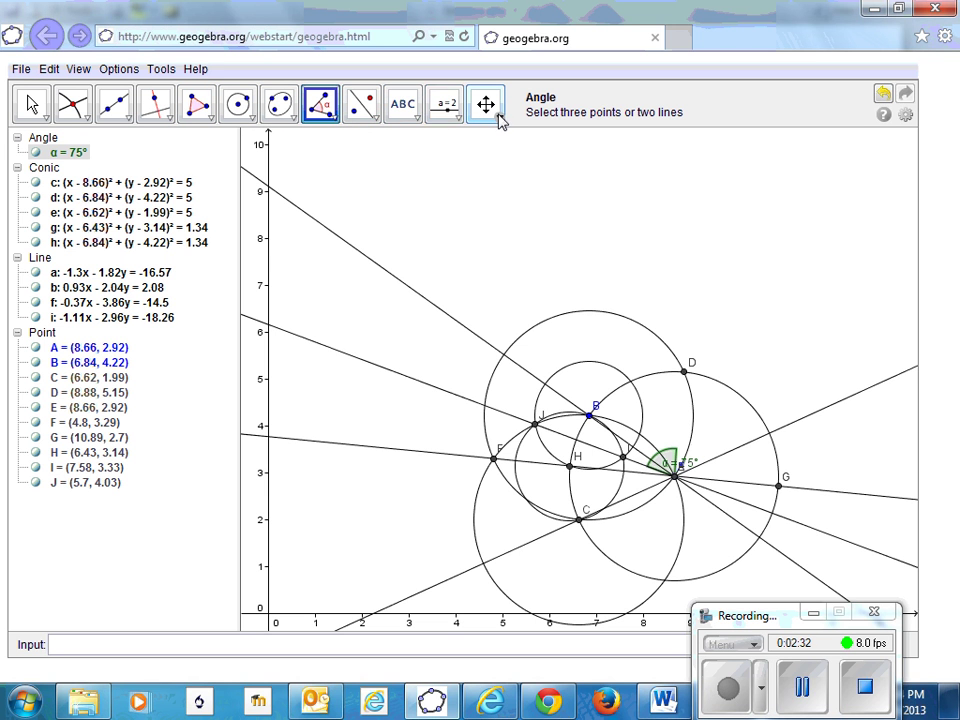
- Hide circles d, e, g, h and lines a, b, f, keeping circle c visible
left_click(35, 183)
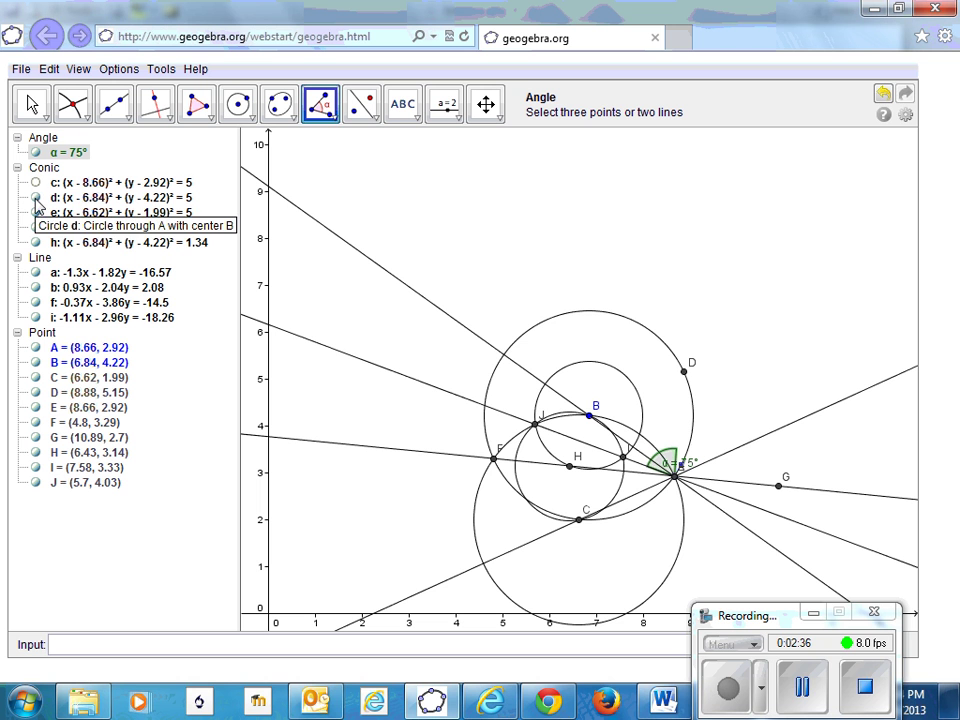
left_click(35, 198)
left_click(35, 213)
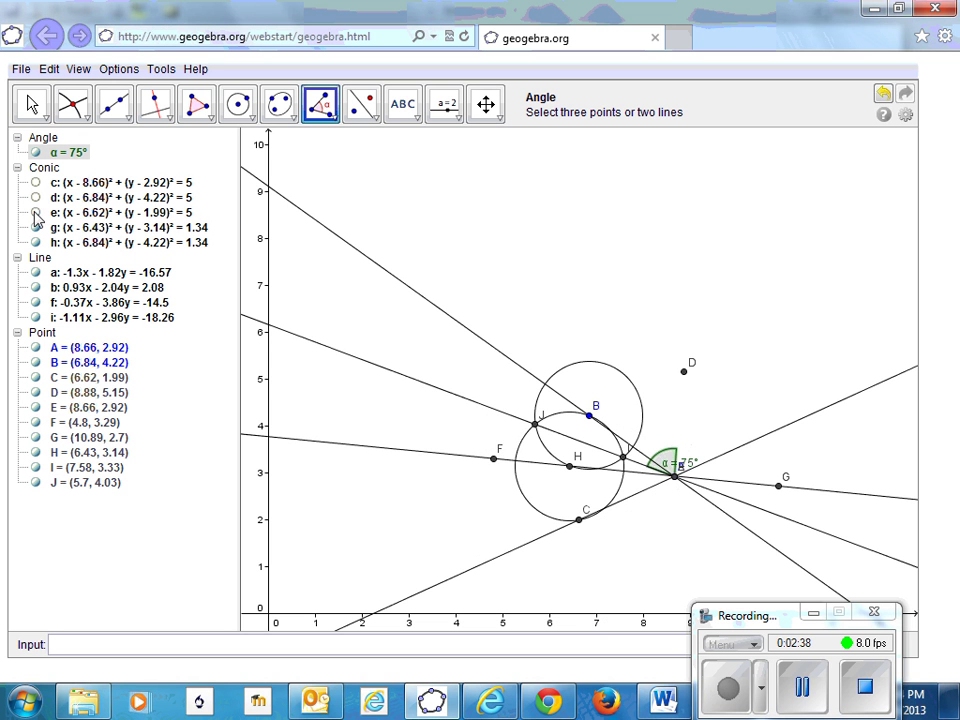
left_click(35, 183)
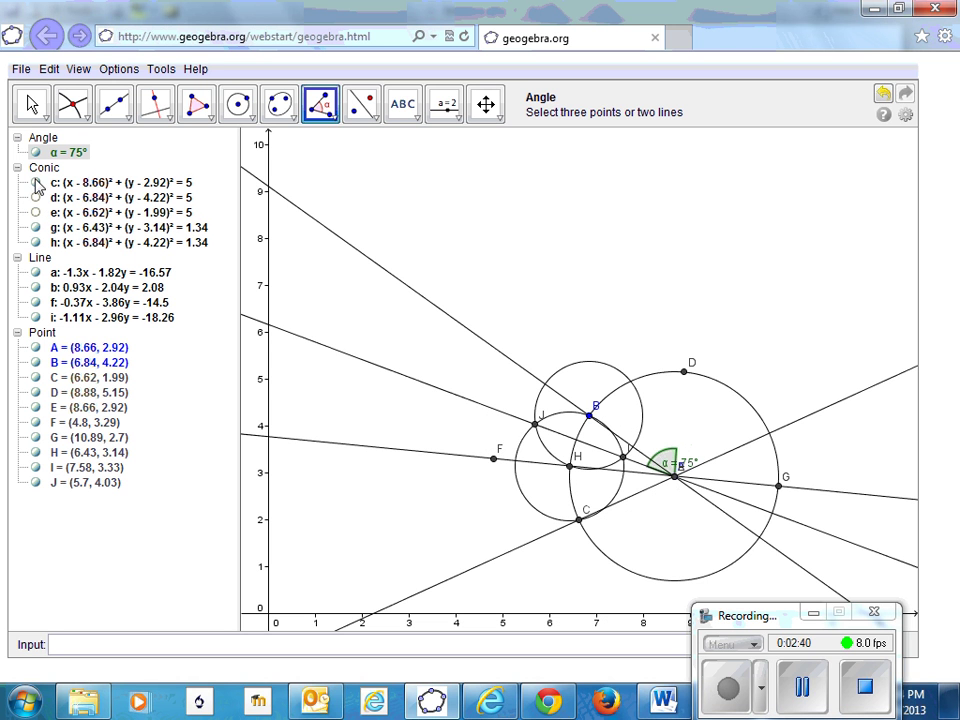
left_click(35, 228)
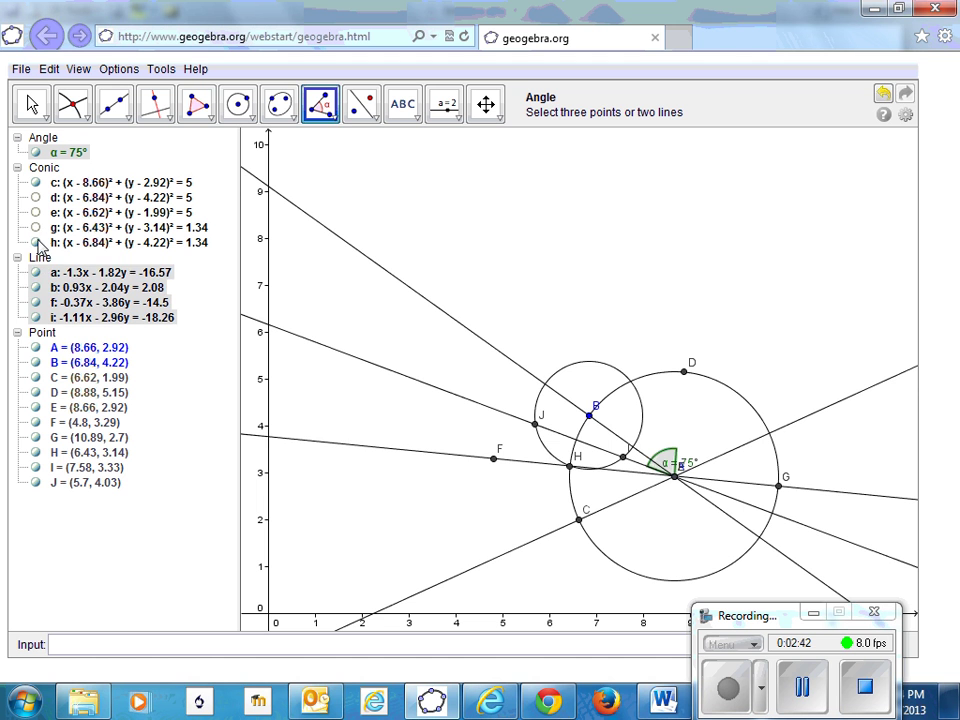
left_click(36, 243)
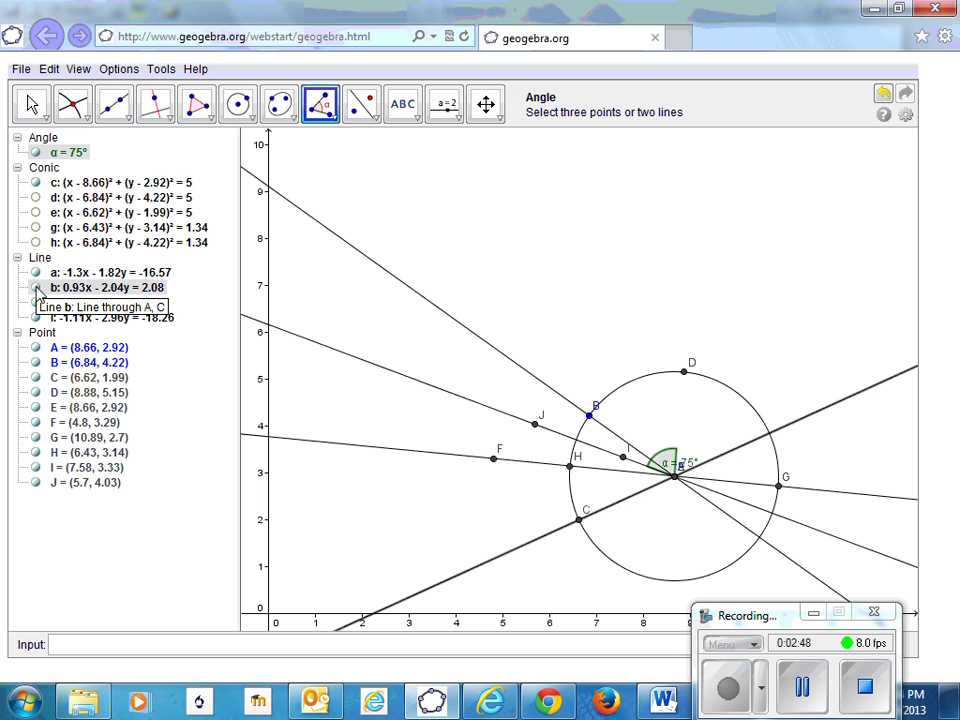
left_click(36, 288)
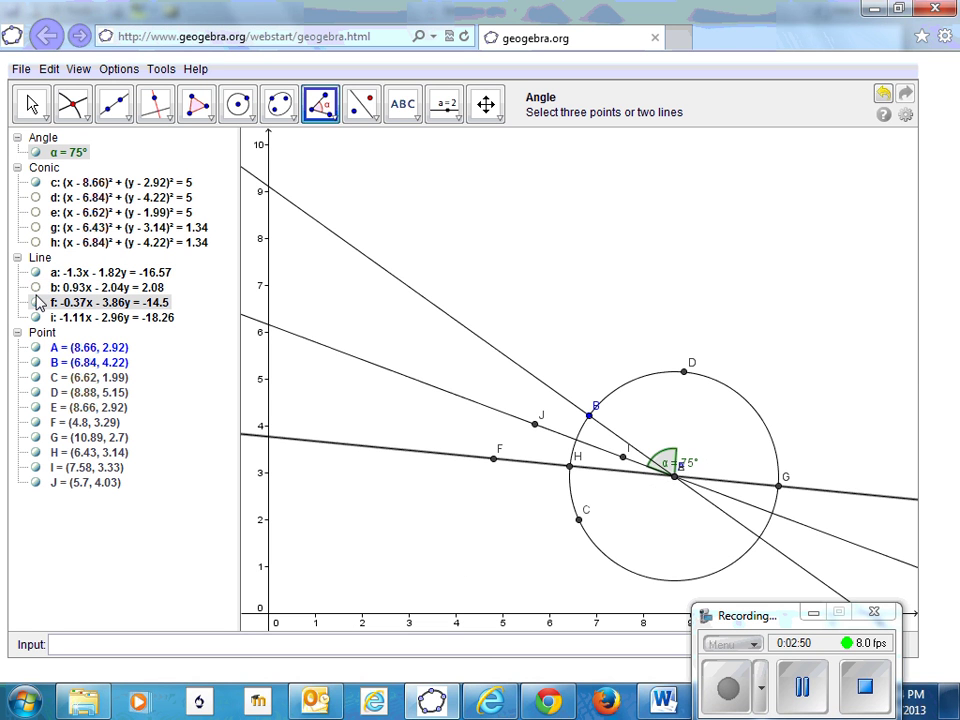
left_click(36, 303)
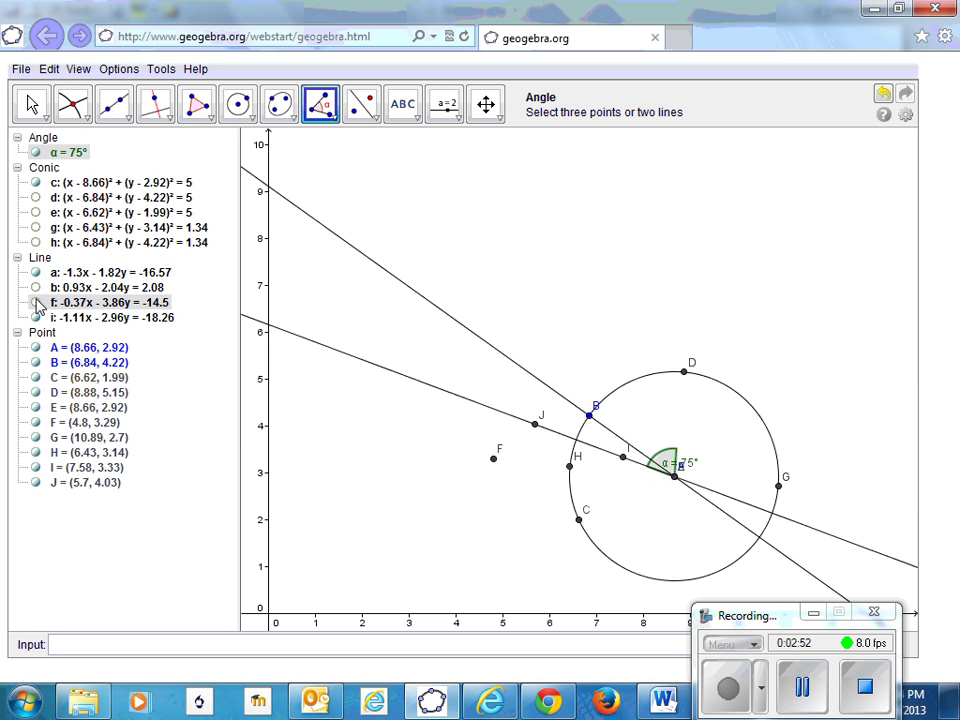
left_click(36, 273)
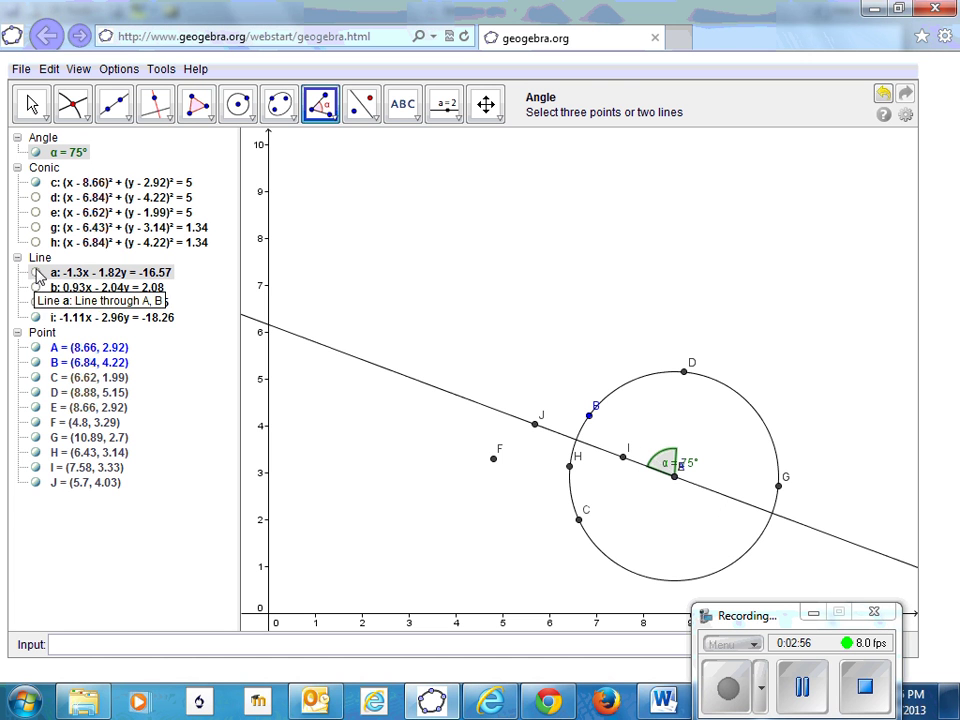
- Draw a line through points A and D
left_click(115, 104)
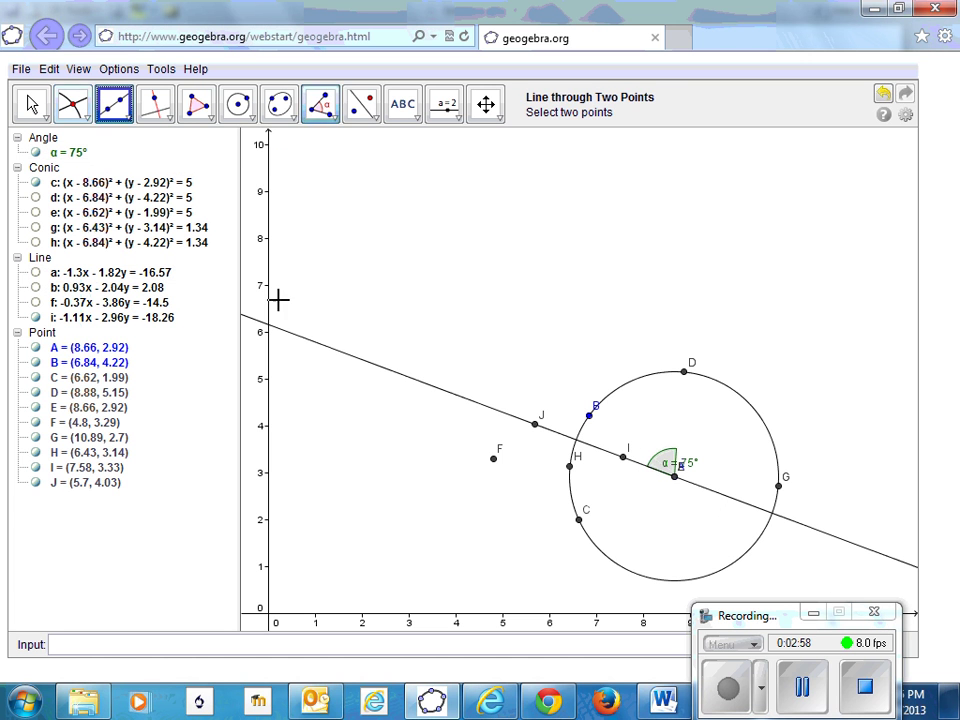
left_click(675, 477)
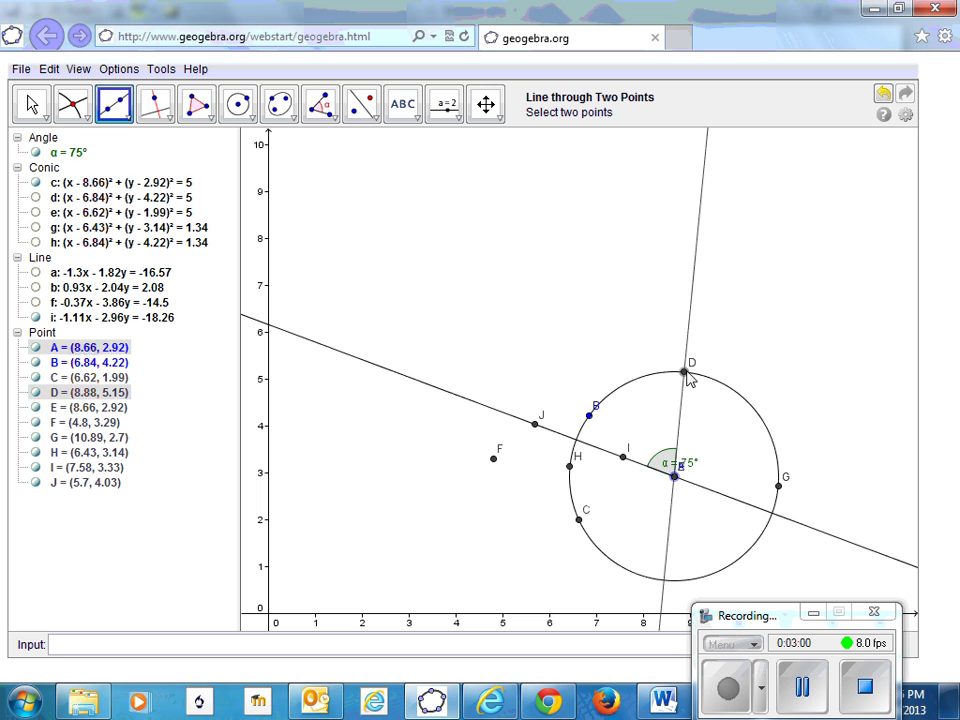
left_click(685, 373)
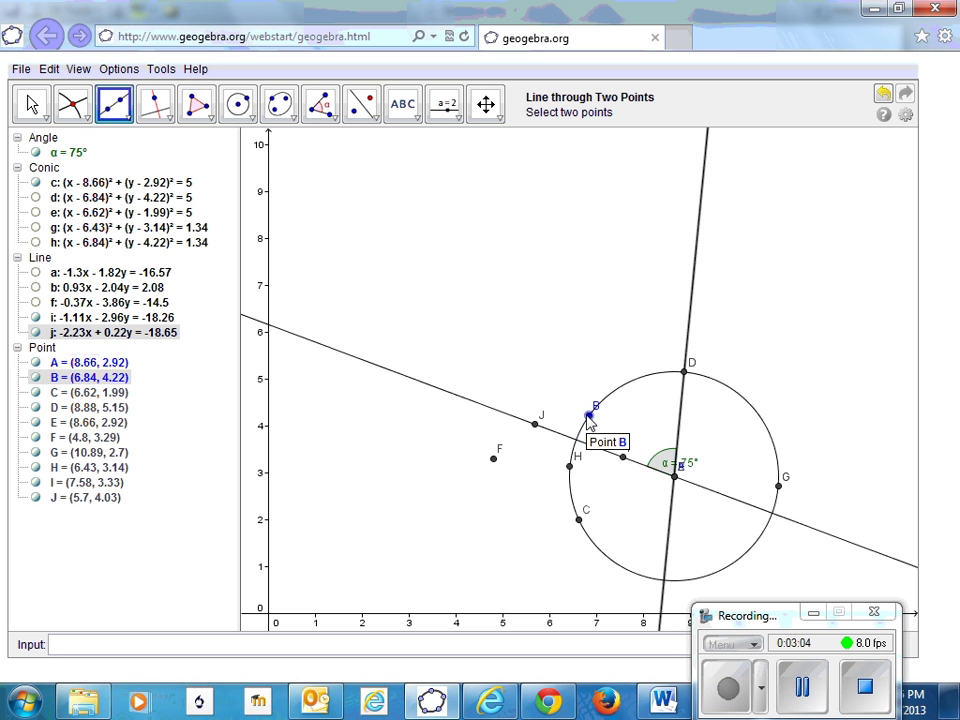
- Drag point B to confirm α stays 75°, then return to the Word task page
left_click(30, 104)
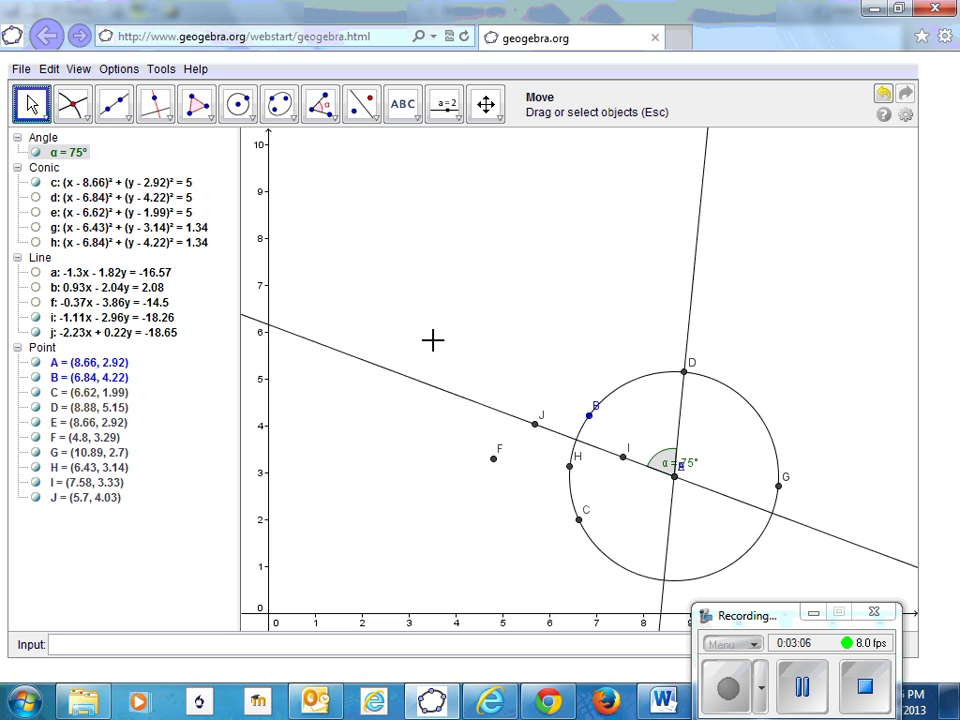
left_click_drag(590, 424, 650, 425)
left_click_drag(641, 402, 636, 392)
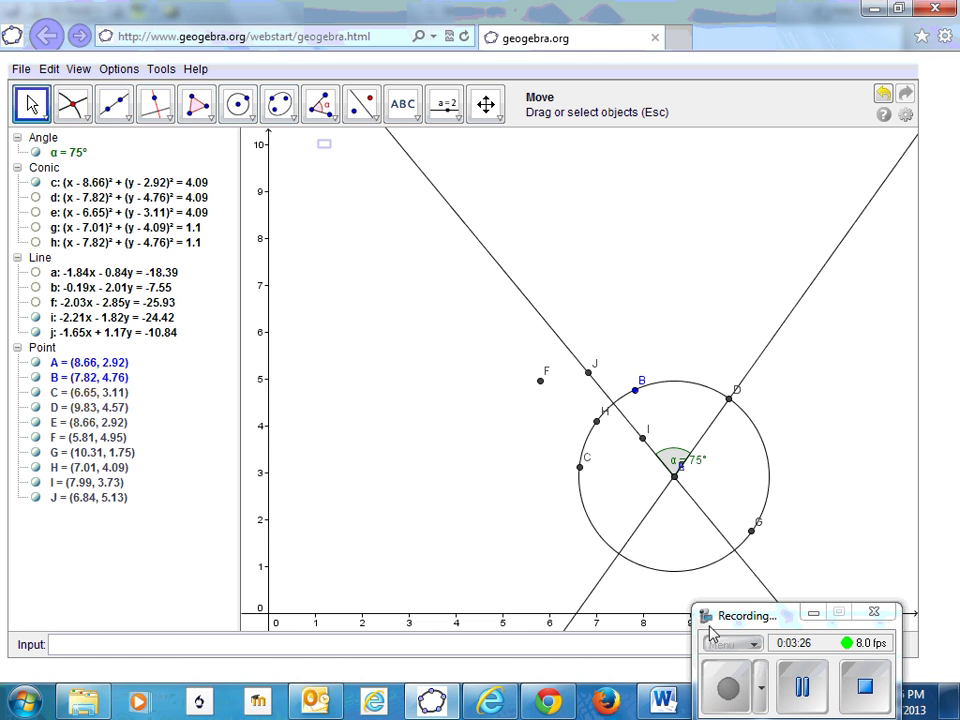
left_click(663, 702)
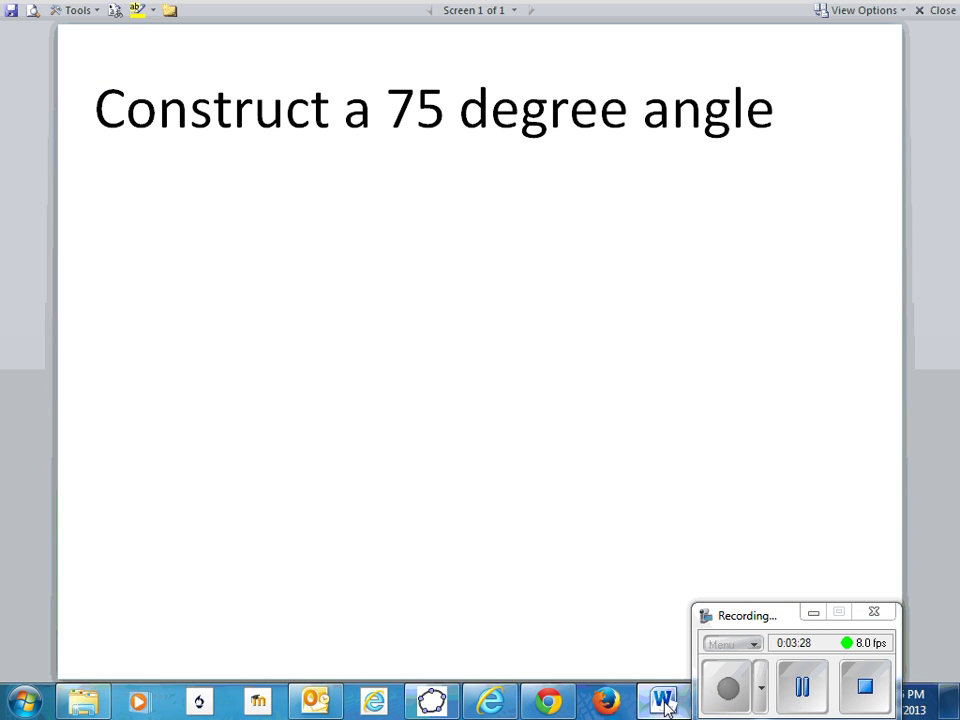